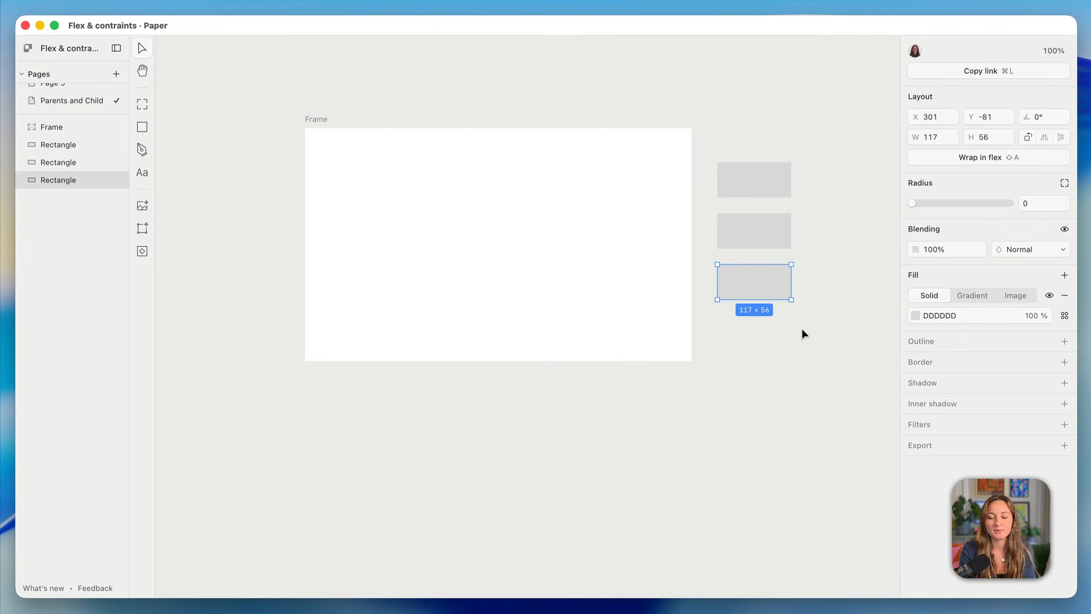
Select the three grey rectangles and the frame to inspect their settings
mouse_move(810, 338)
mouse_down()
mouse_move(745, 160)
mouse_move(762, 170)
mouse_move(621, 153)
mouse_move(564, 188)
mouse_up()
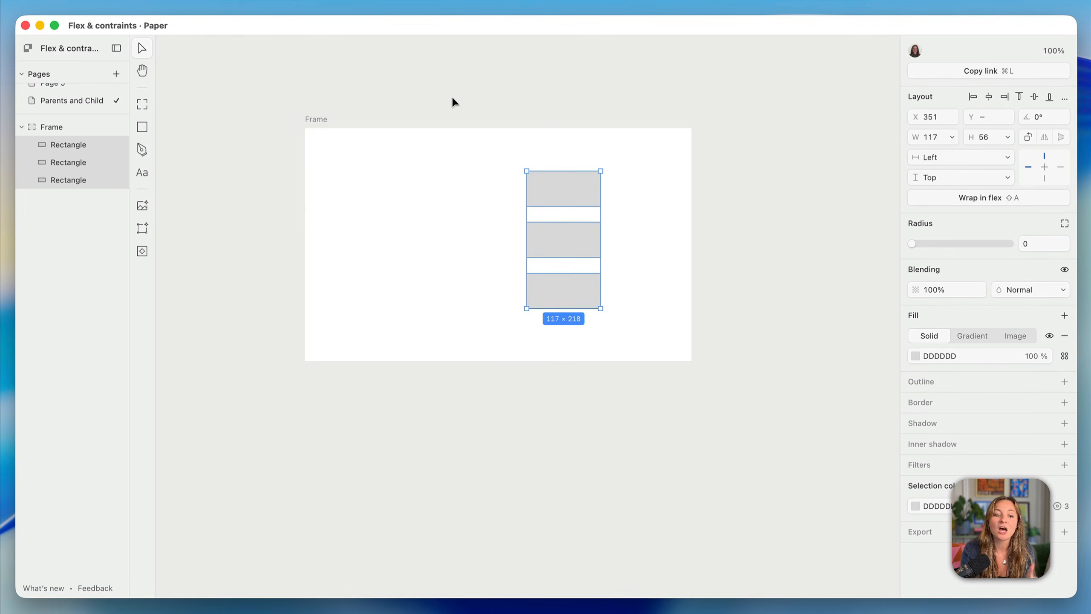
click(322, 121)
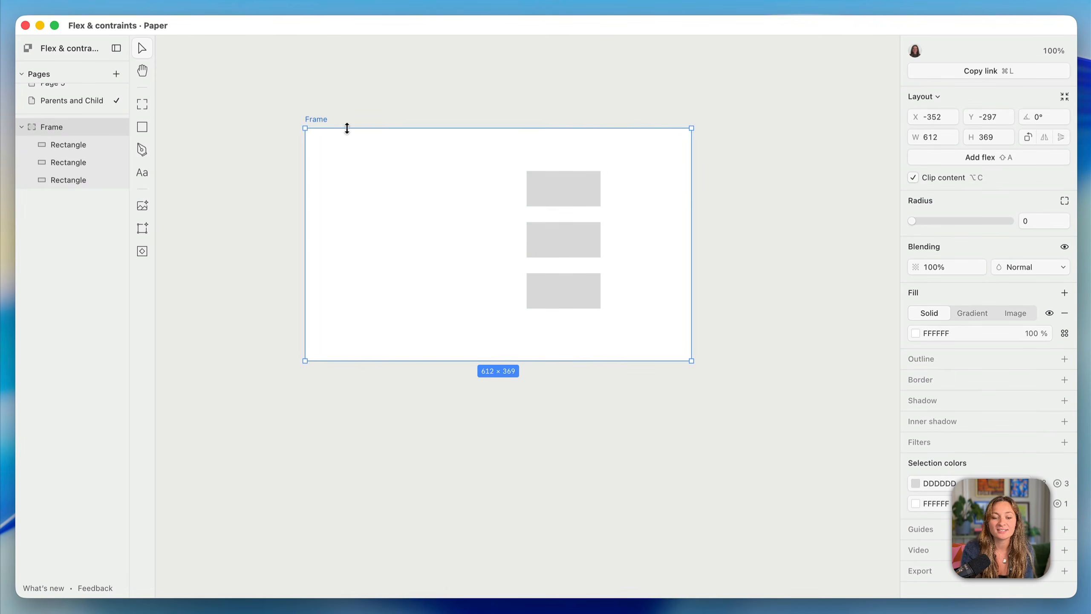
click(548, 186)
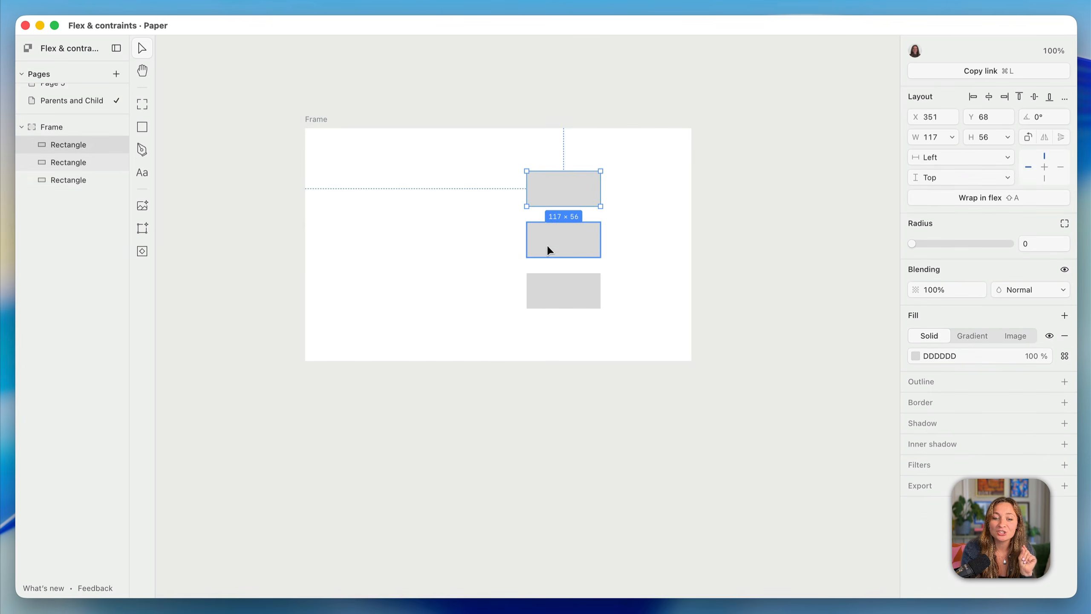
click(547, 245)
click(546, 294)
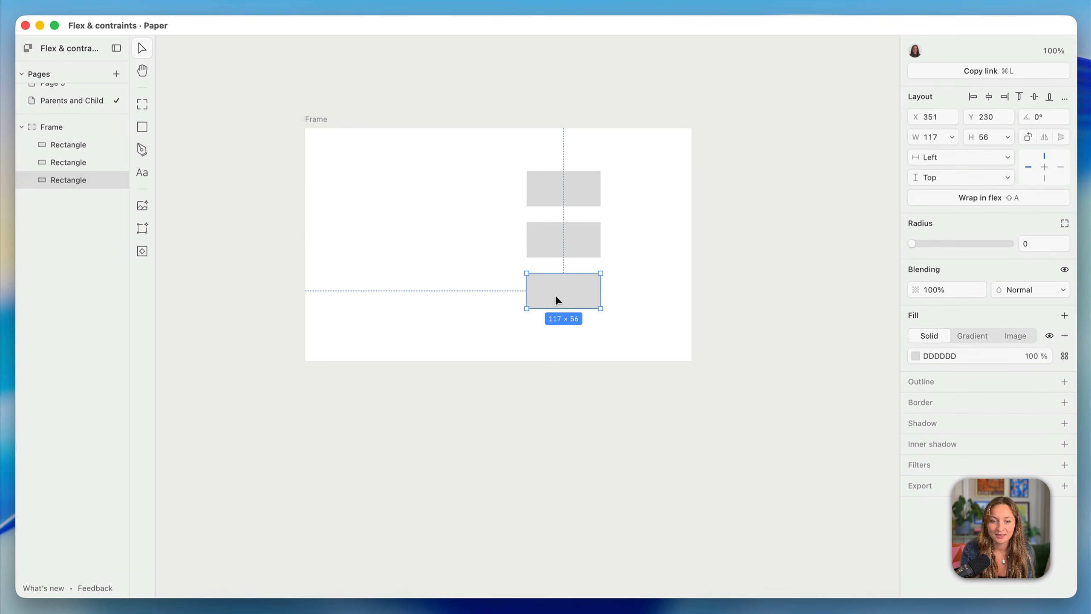
click(322, 118)
Nudge the frame up and drag each rectangle to a new spot inside it
mouse_move(323, 116)
mouse_down()
mouse_move(318, 105)
mouse_move(327, 132)
mouse_move(323, 114)
mouse_up()
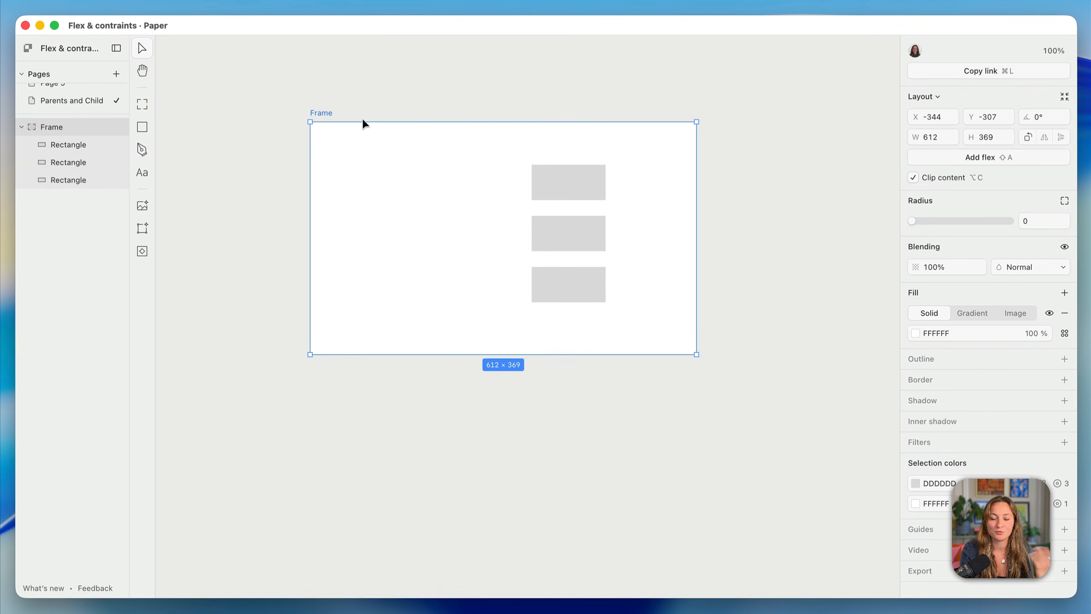
click(571, 176)
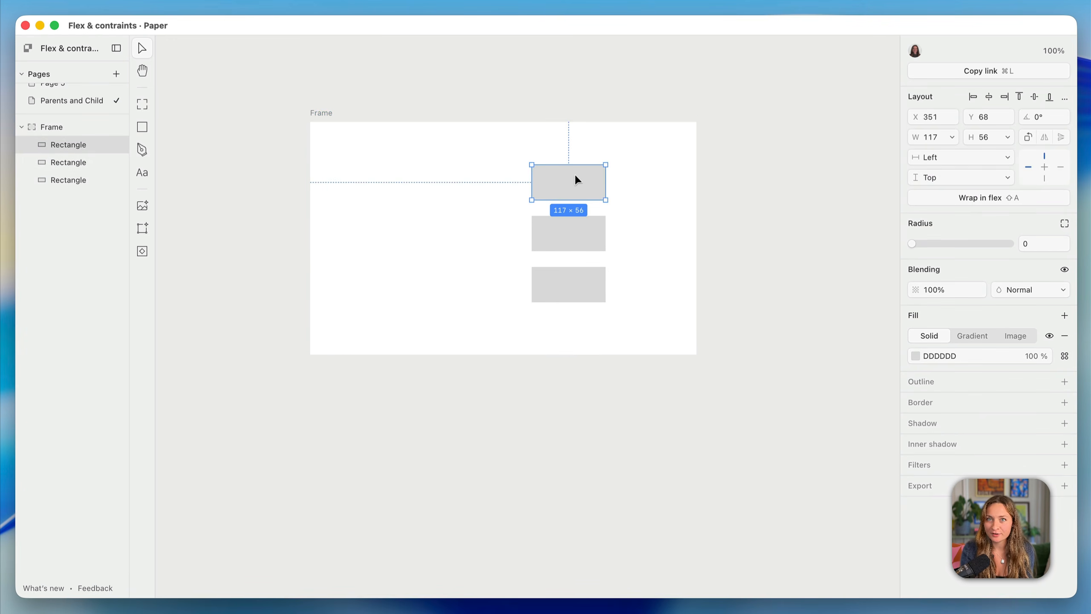
drag(575, 179, 436, 175)
drag(555, 232, 407, 297)
drag(570, 292, 601, 245)
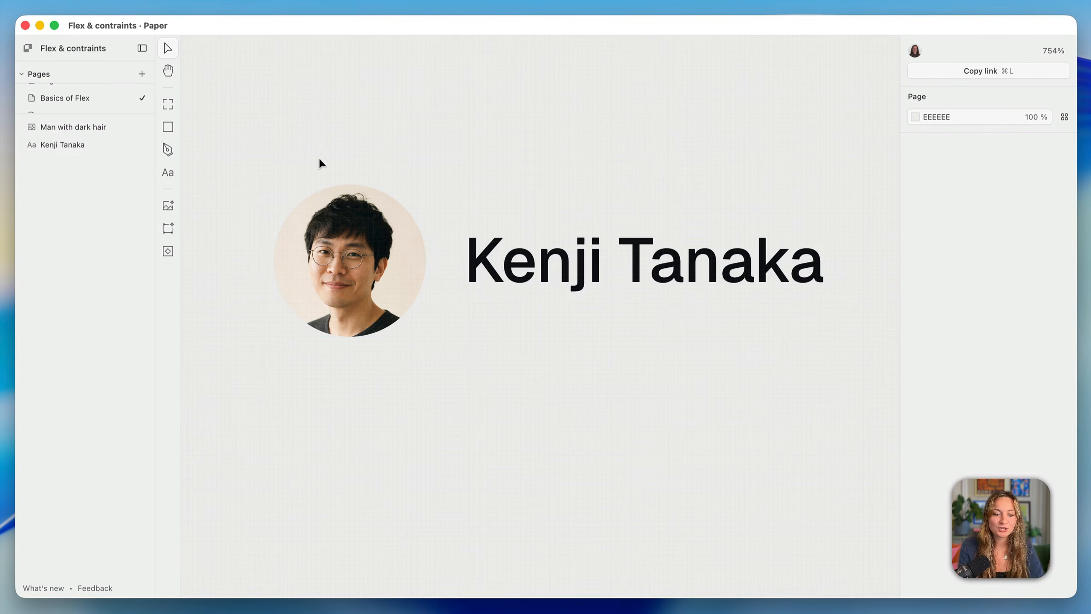
Wrap the portrait photo and name text in a flex frame named 'Menu Button'
drag(309, 150, 593, 379)
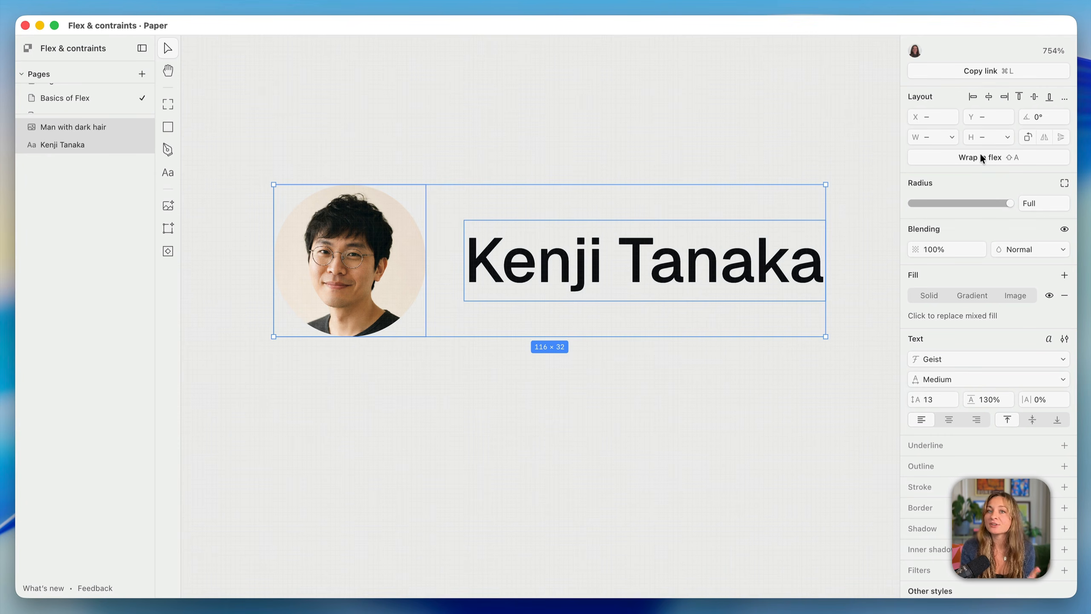
click(1008, 159)
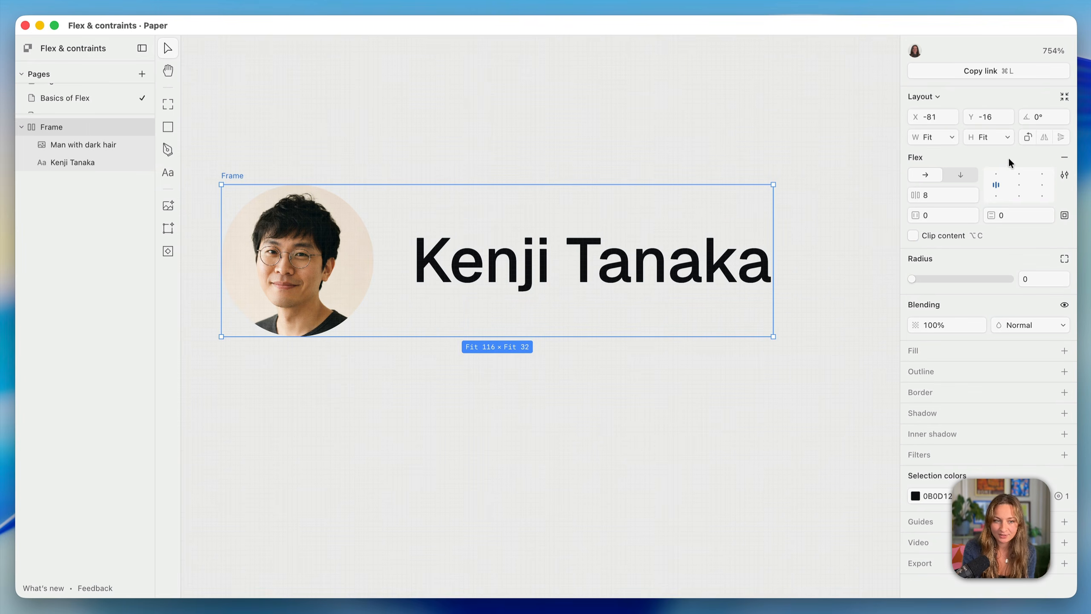
double_click(231, 174)
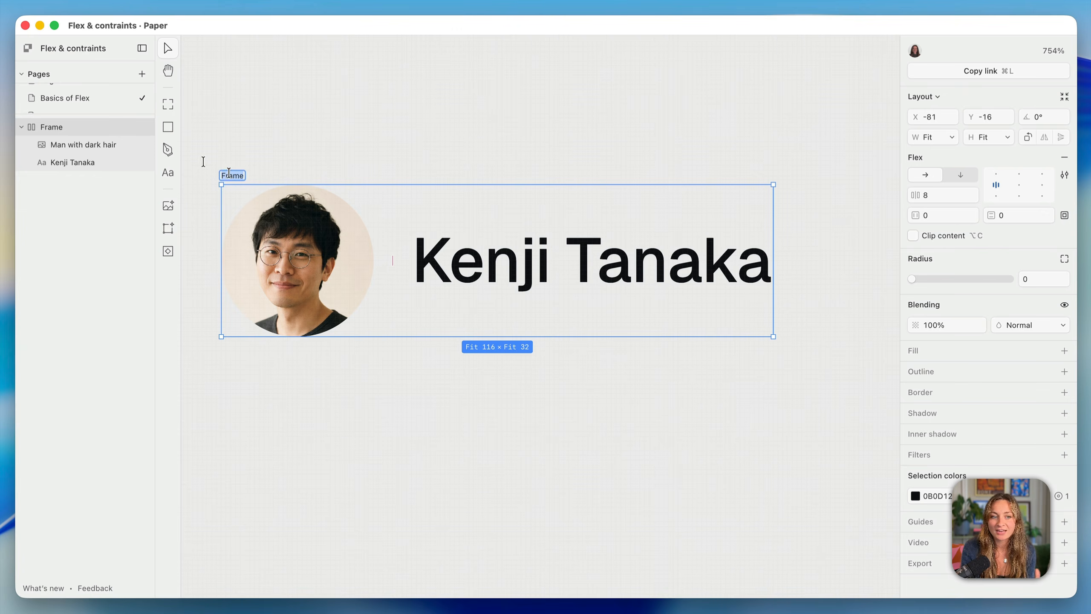
text(Menu Button)
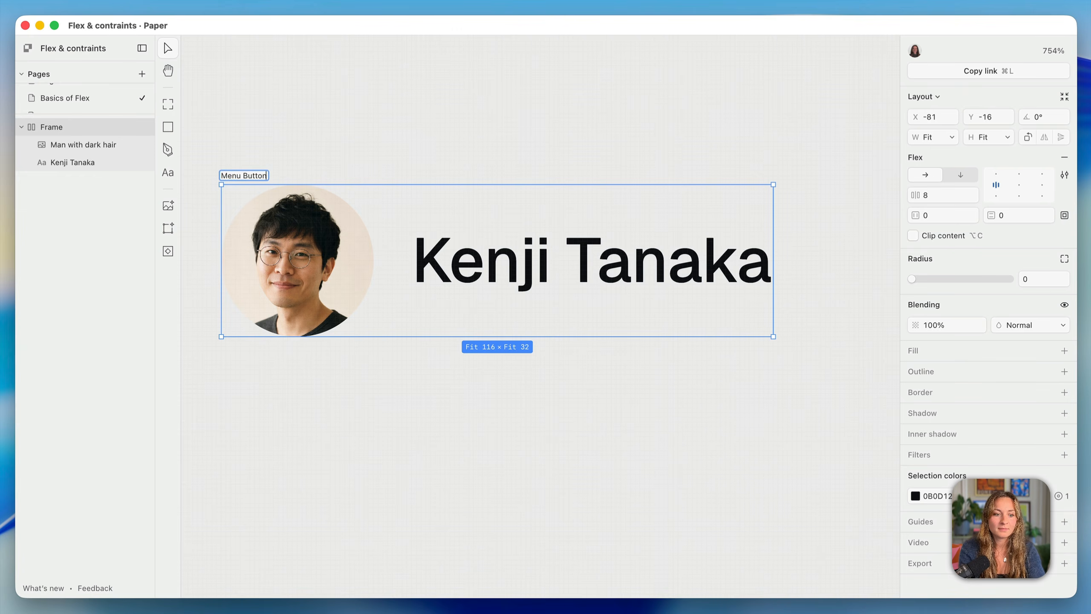
key(Return)
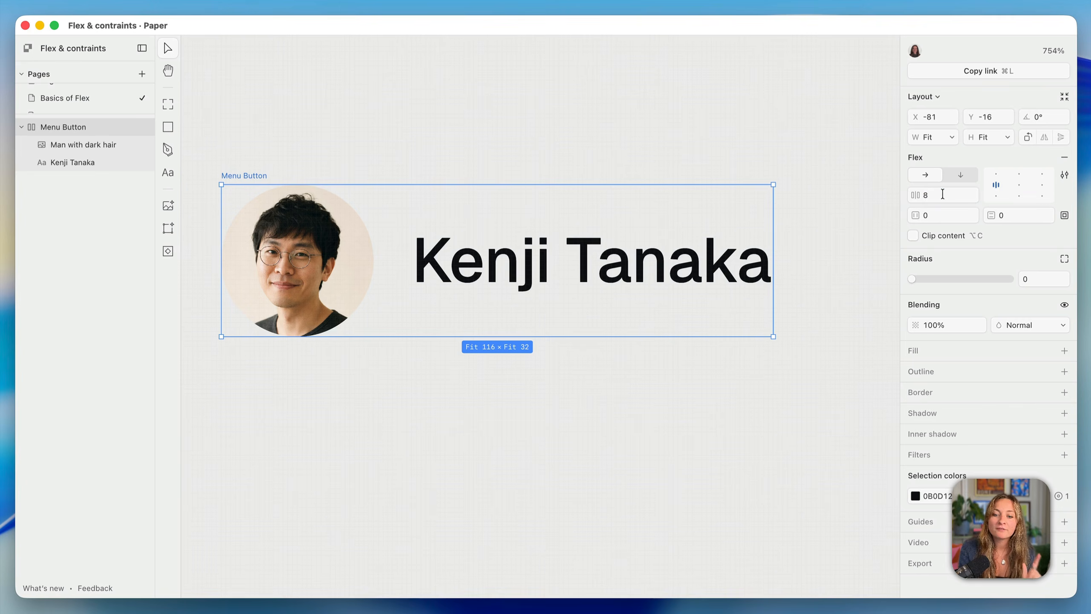
Try Menu Button gap values 12, 18, 16 and 5, finally setting it to 10
click(942, 195)
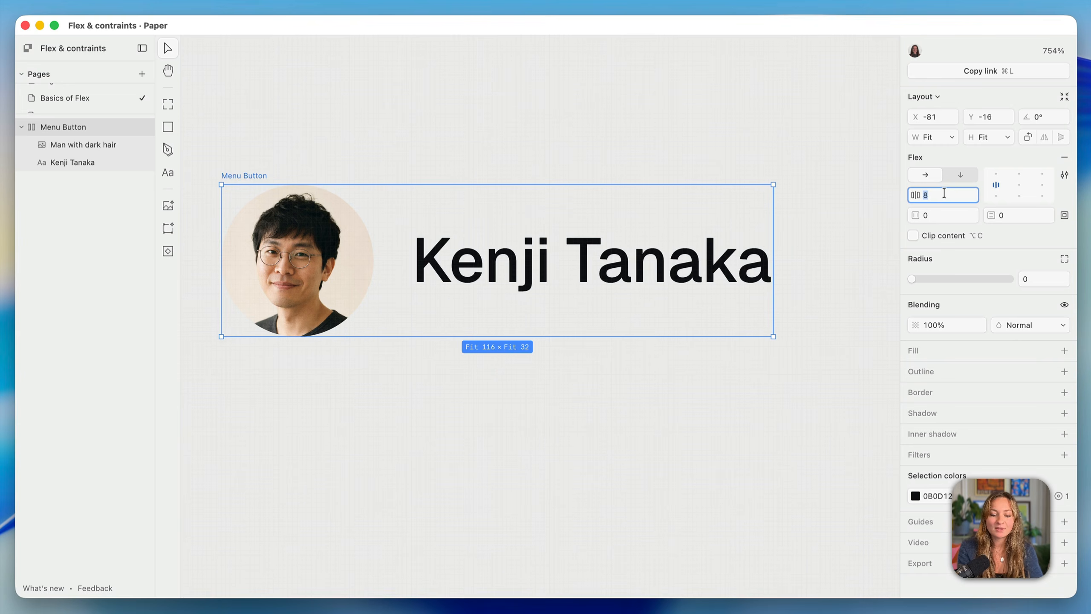
text(12)
key(Return)
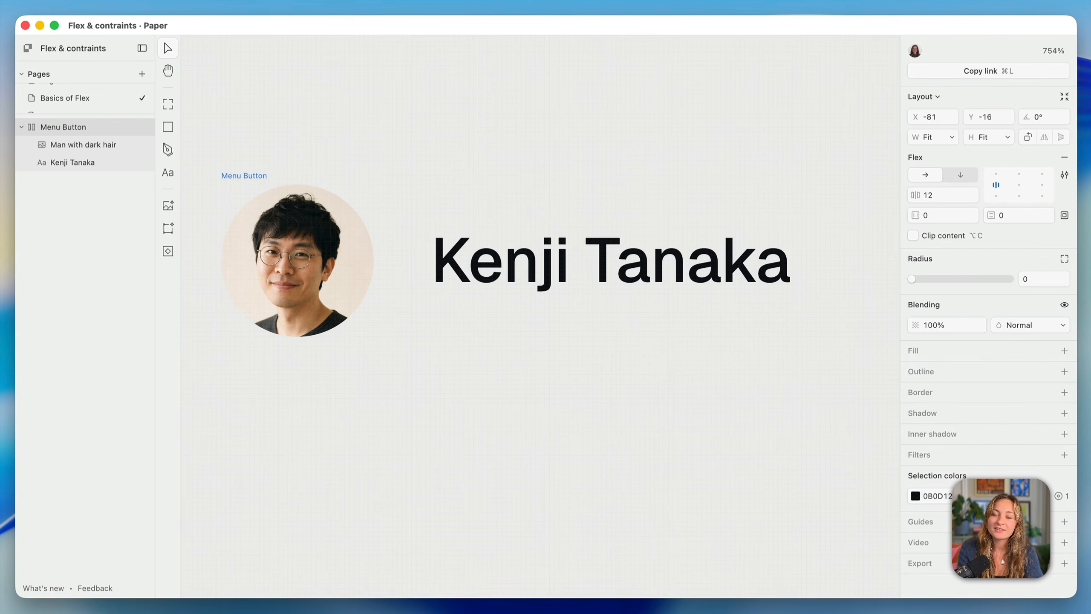
click(938, 195)
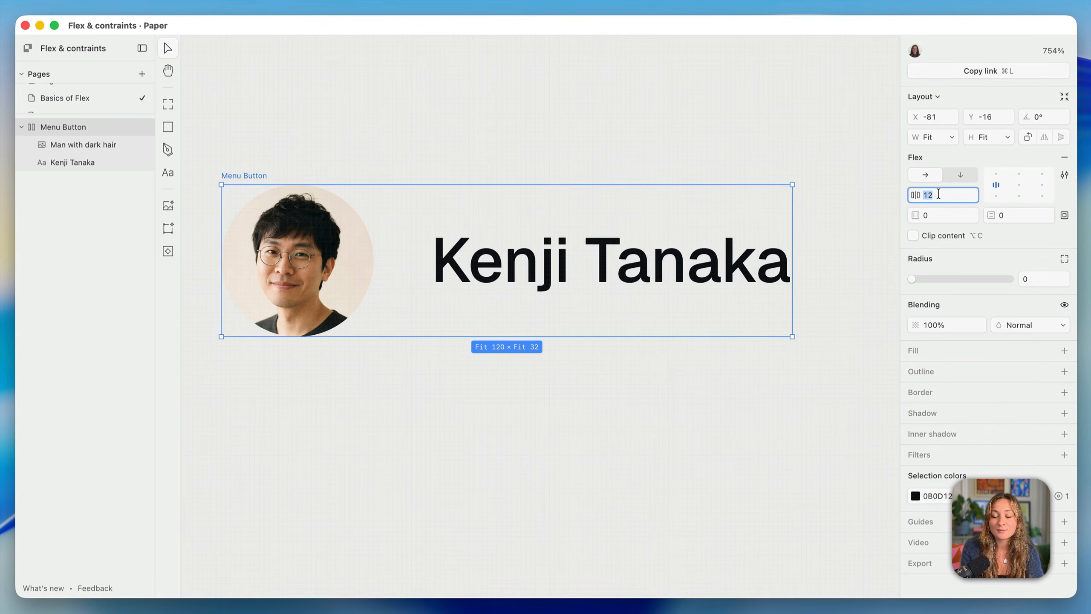
key(Down)
key(Down)
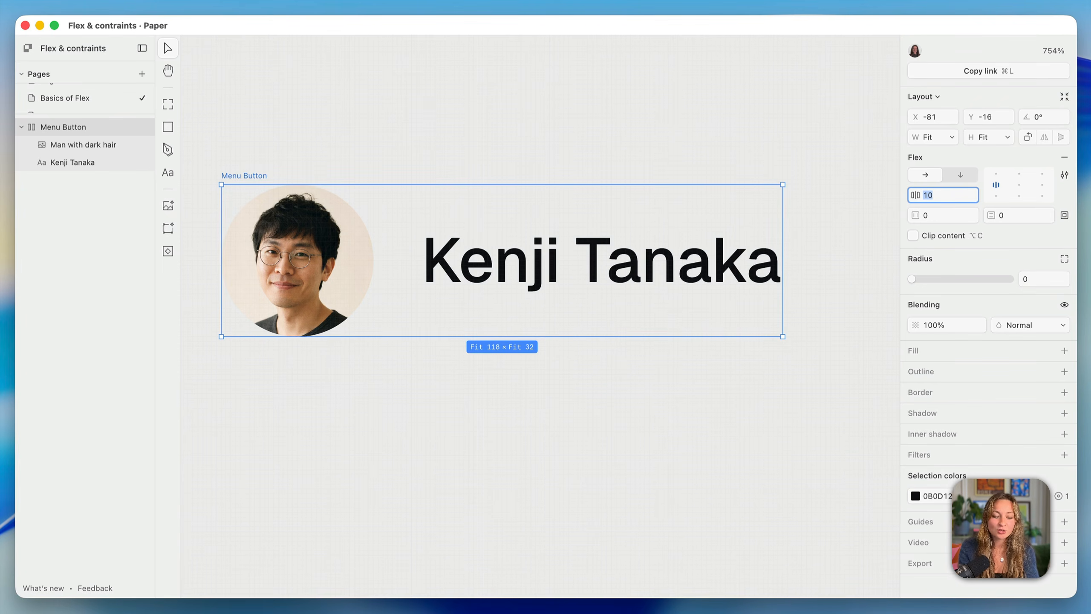
key(Up)
key(Up)
key(Up)
key(Up)
key(Up)
key(Up)
key(Up)
key(Up)
key(Down)
key(Down)
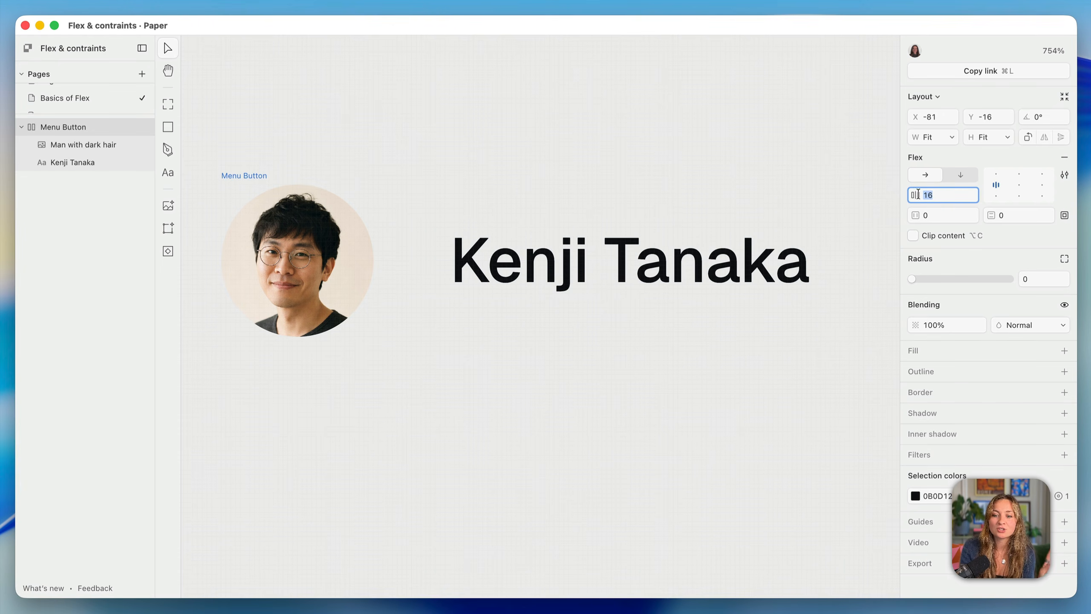
drag(919, 195, 926, 195)
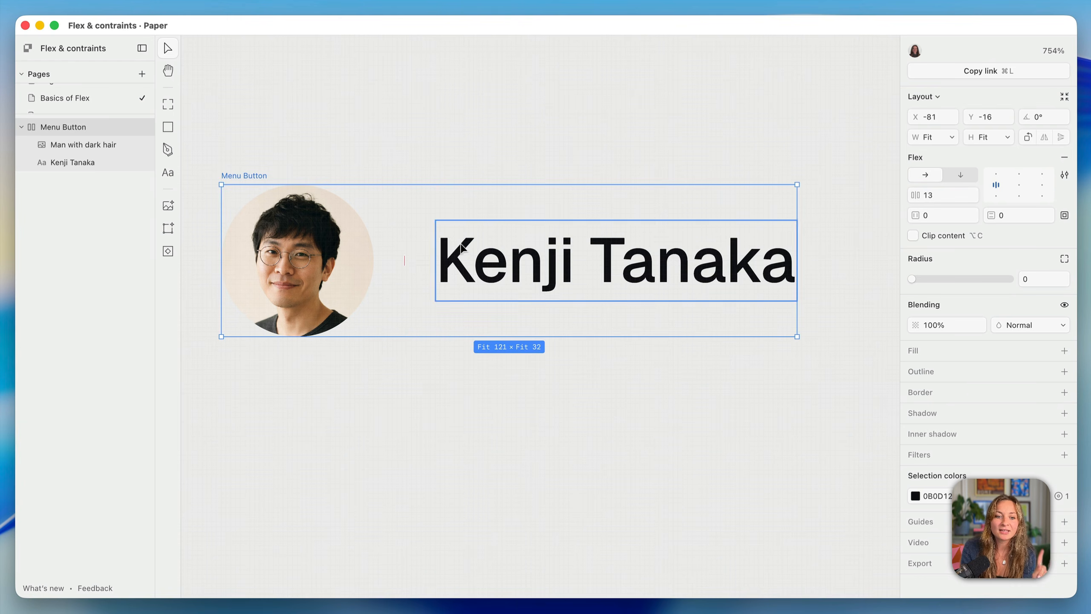
mouse_move(404, 256)
mouse_down()
mouse_move(374, 255)
mouse_move(393, 258)
mouse_up()
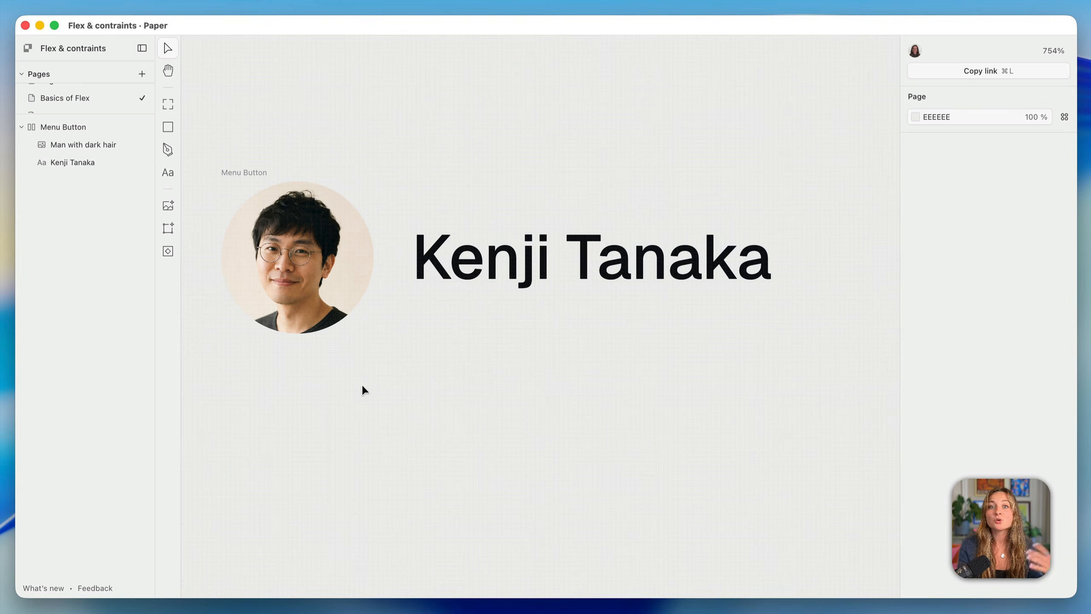
Paste the chevron icon into Menu Button and place it after the name text
key(super+v)
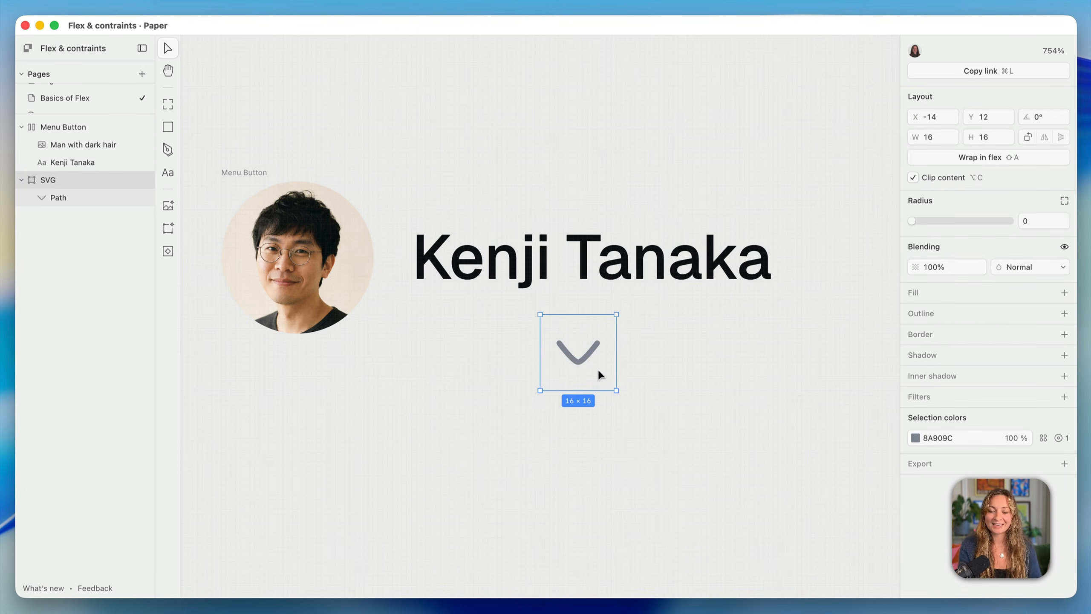
drag(598, 369, 459, 275)
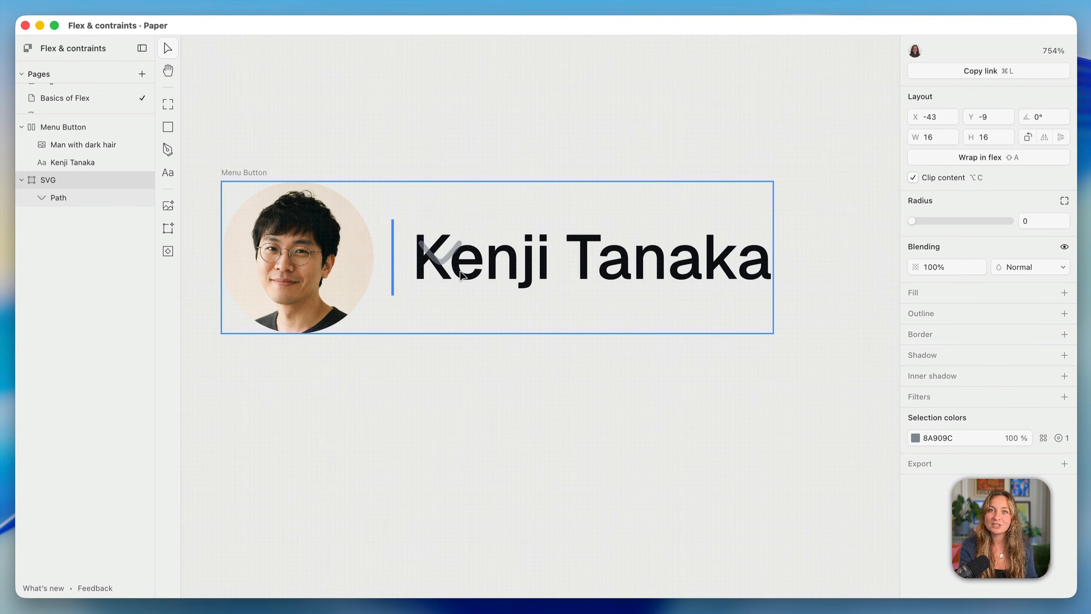
drag(460, 272, 442, 269)
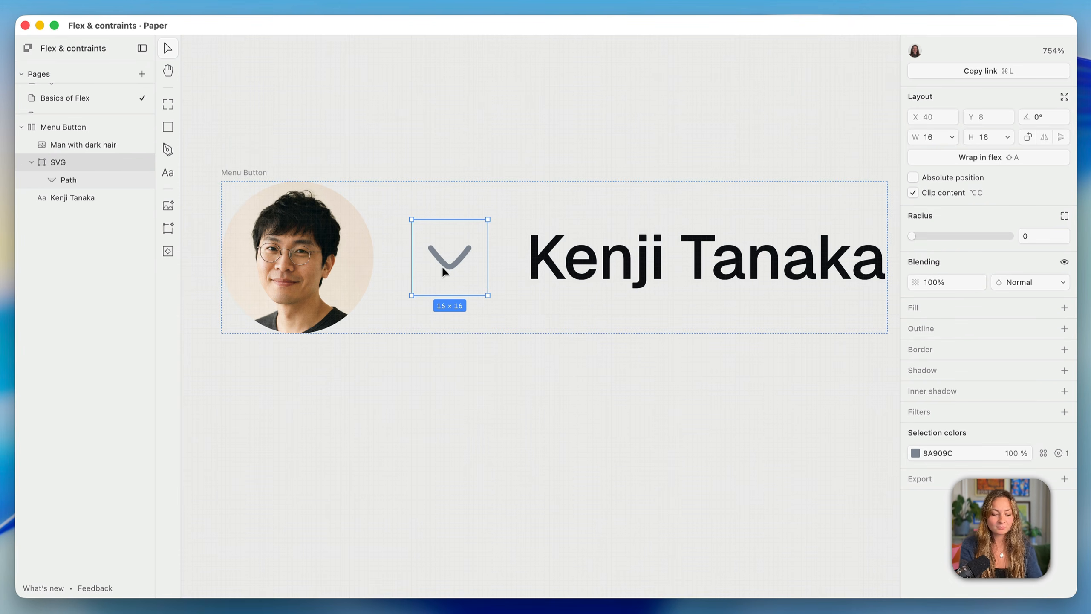
key(alt)
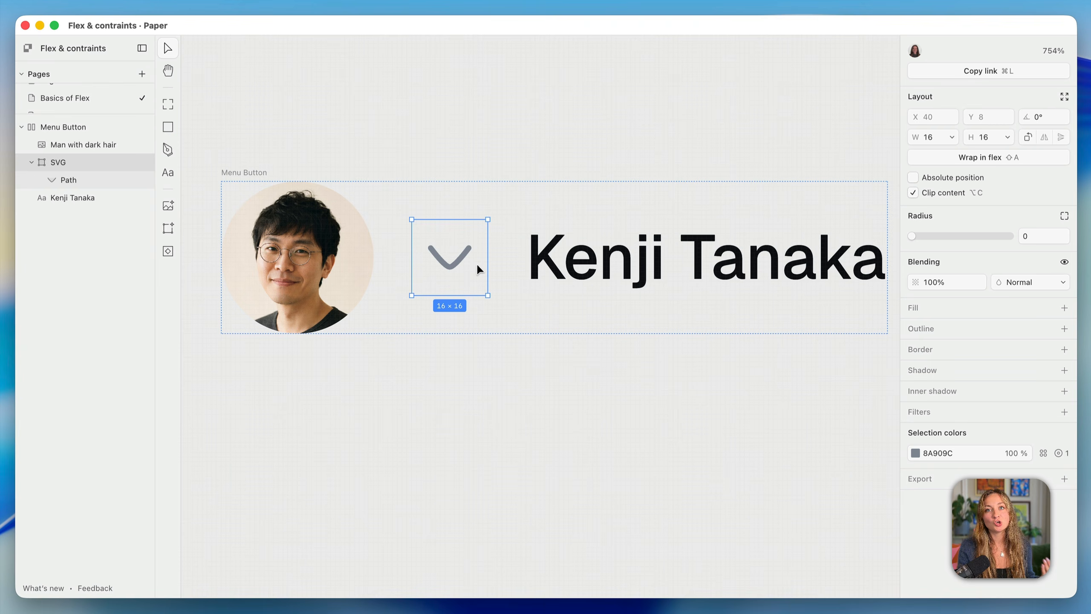
drag(477, 265, 250, 271)
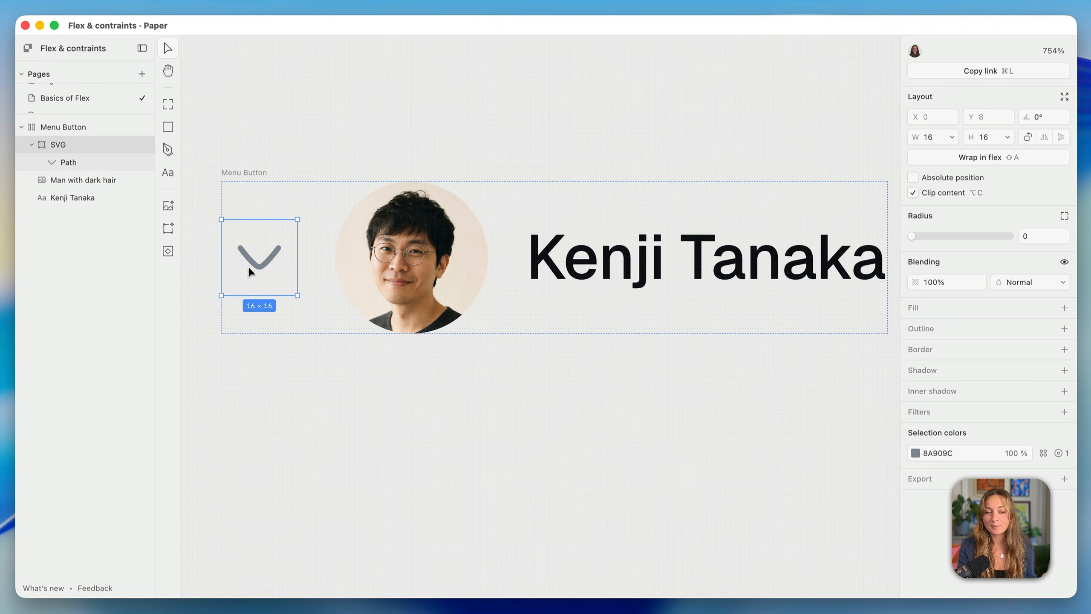
key(Right)
key(Right)
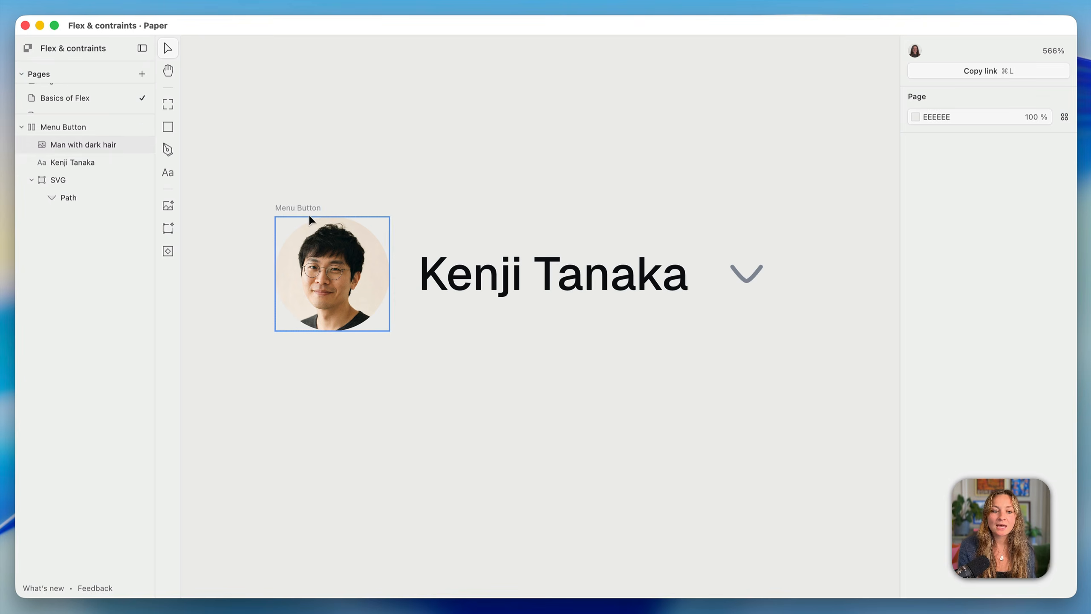
Give the Menu Button frame a fill using the muted colour variable
click(310, 208)
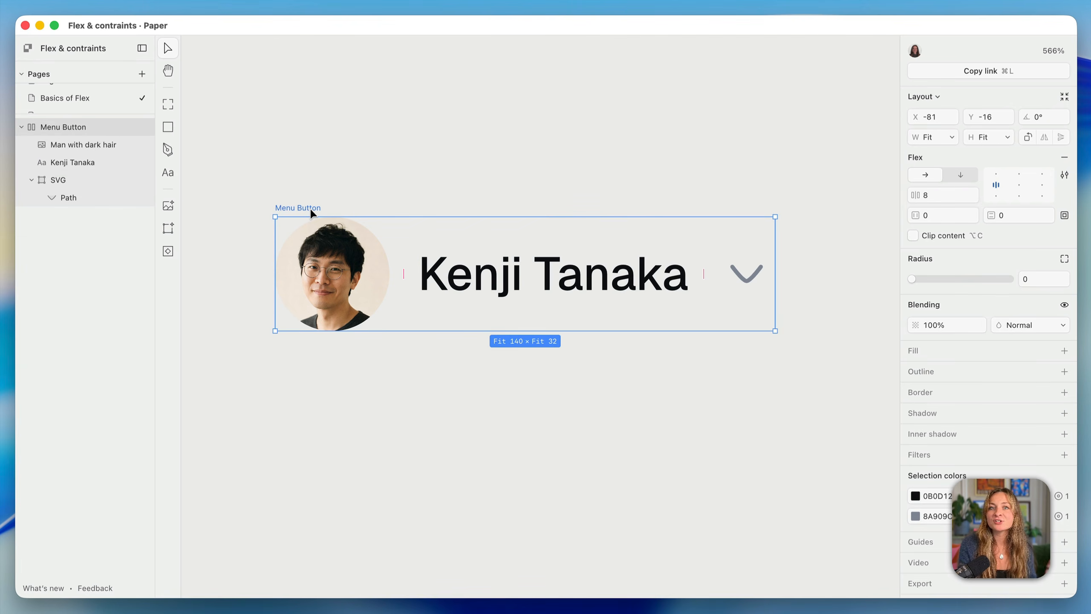
click(1065, 350)
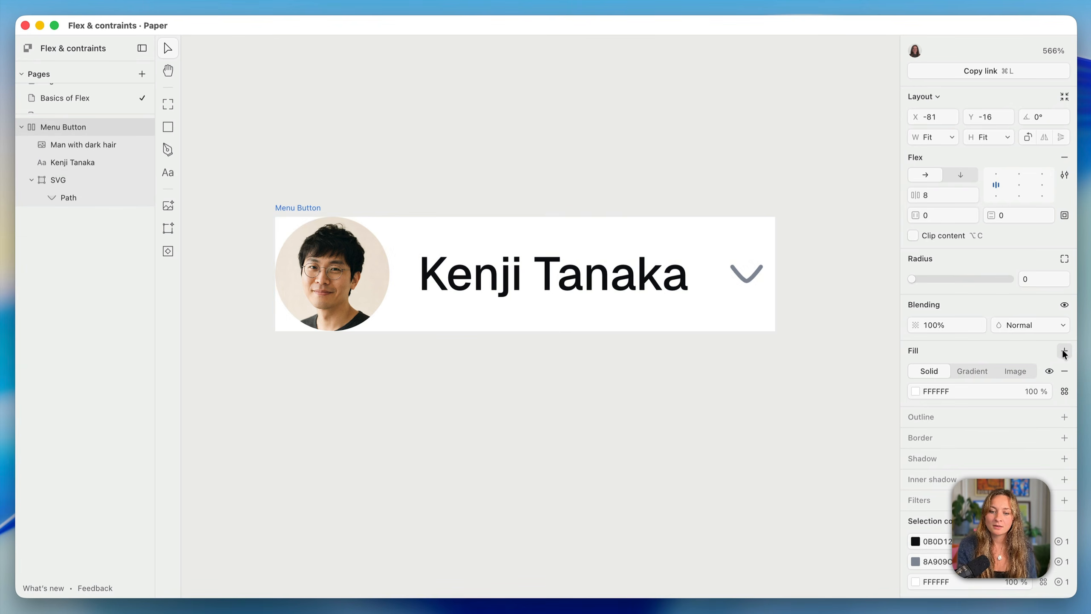
click(1051, 391)
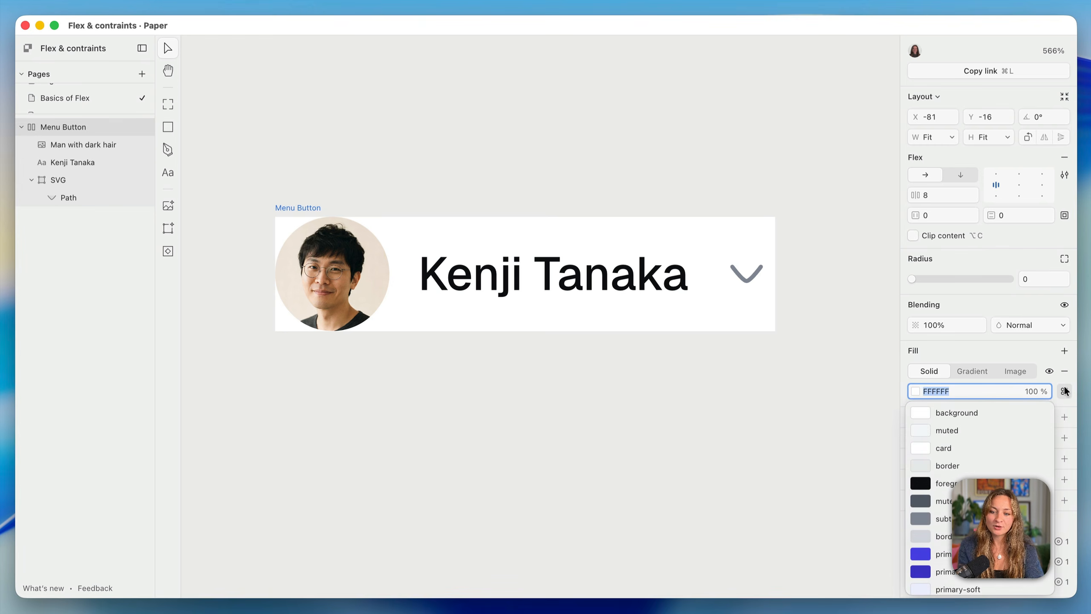
click(963, 431)
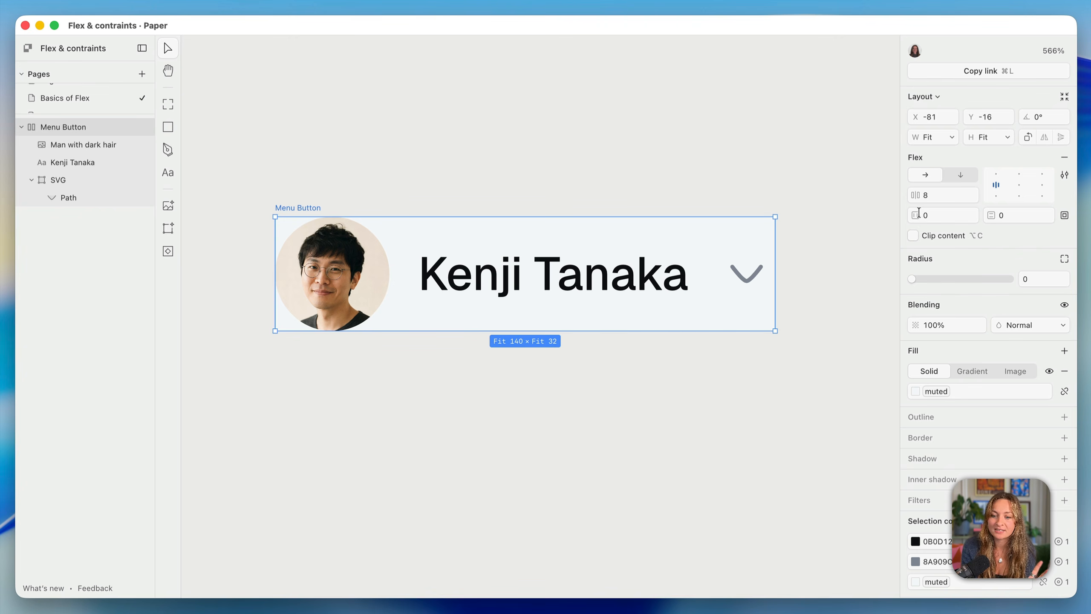
Set horizontal and vertical padding to 8, briefly testing per-side bottom padding
click(940, 217)
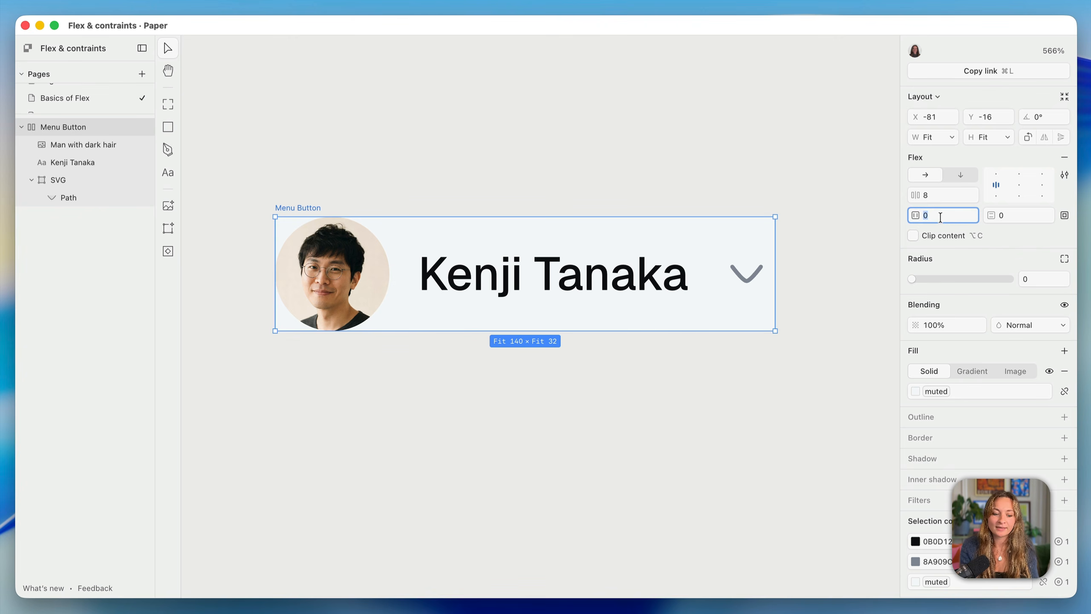
text(8)
key(Return)
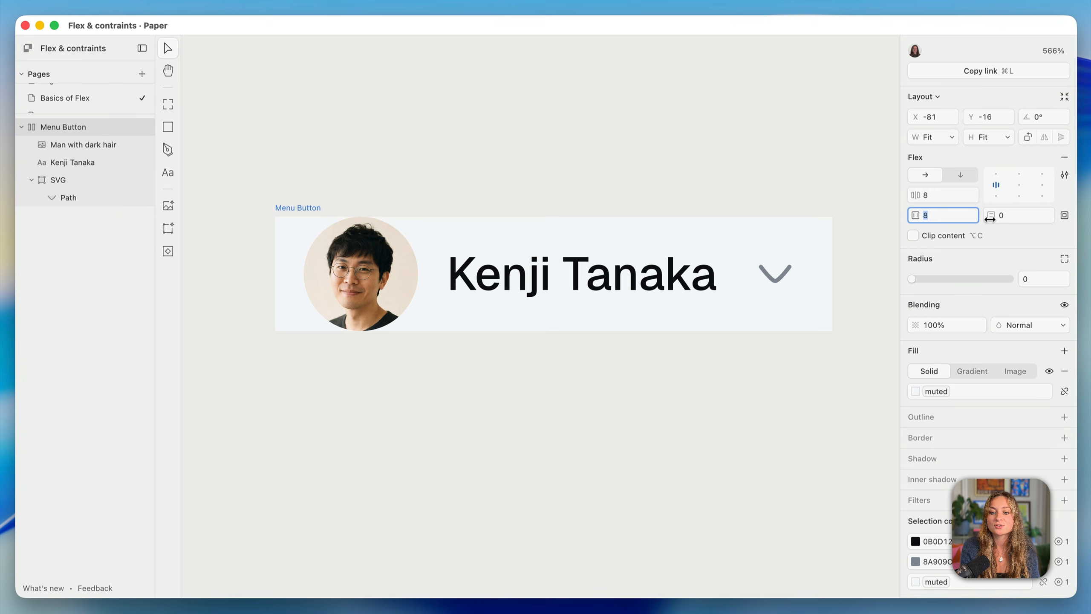
click(1009, 214)
text(8)
key(Return)
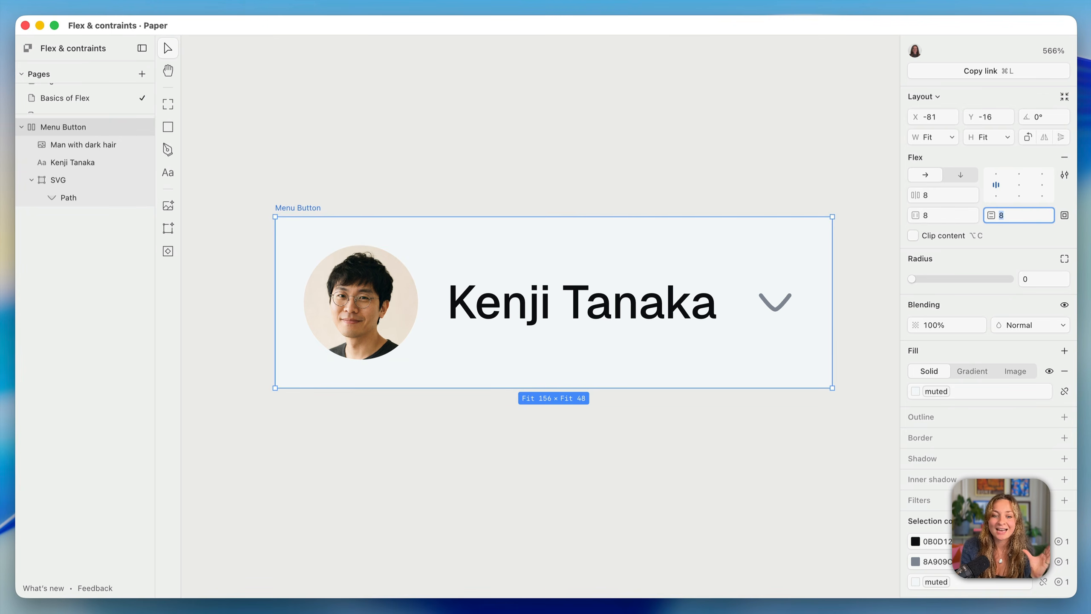
click(1065, 216)
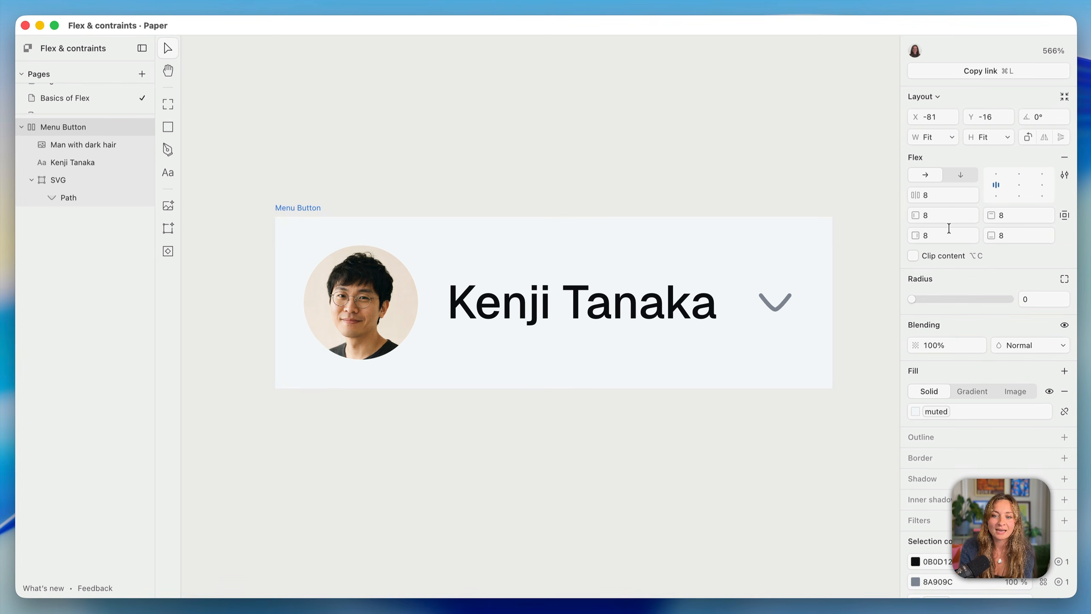
click(1021, 235)
key(shift+Up)
key(shift+Up)
key(shift+Up)
key(shift+Down)
key(shift+Down)
key(shift+Down)
key(shift+Down)
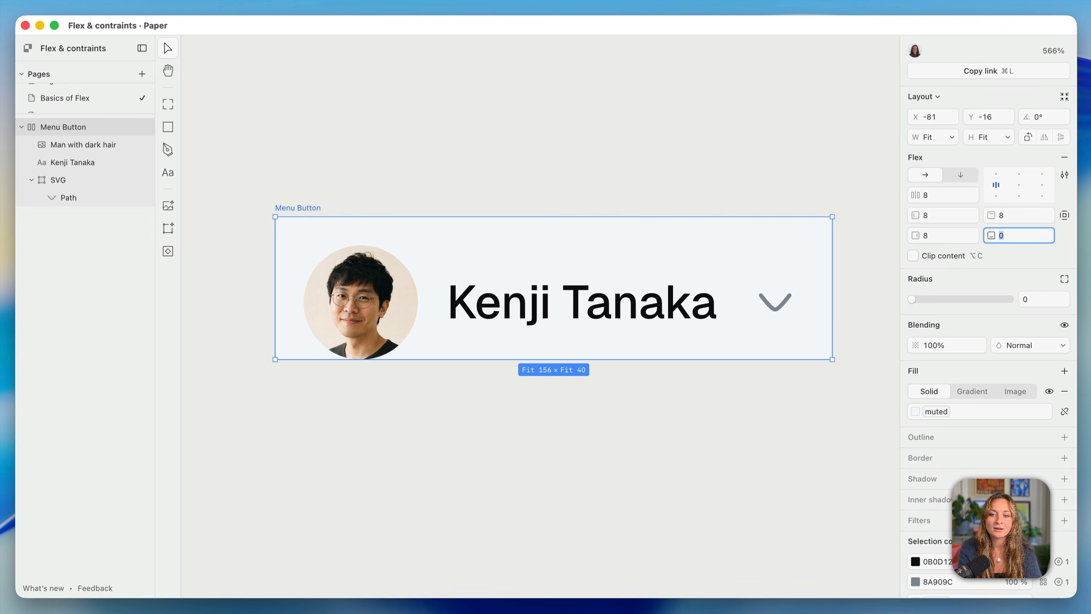
click(1065, 215)
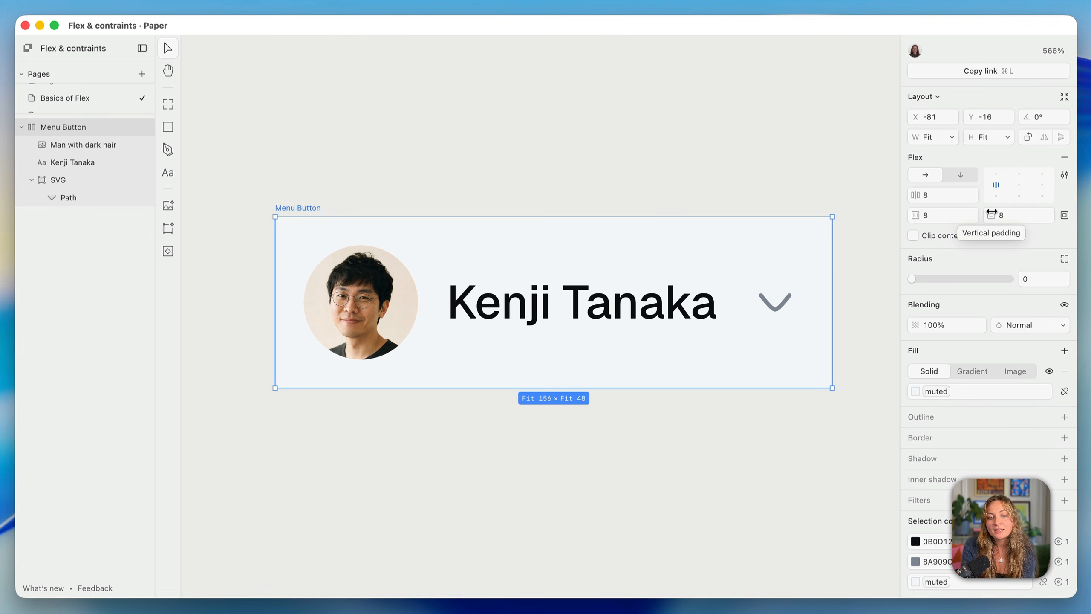
Round the Menu Button's corners to a radius of 8
click(1043, 278)
text(8)
key(Return)
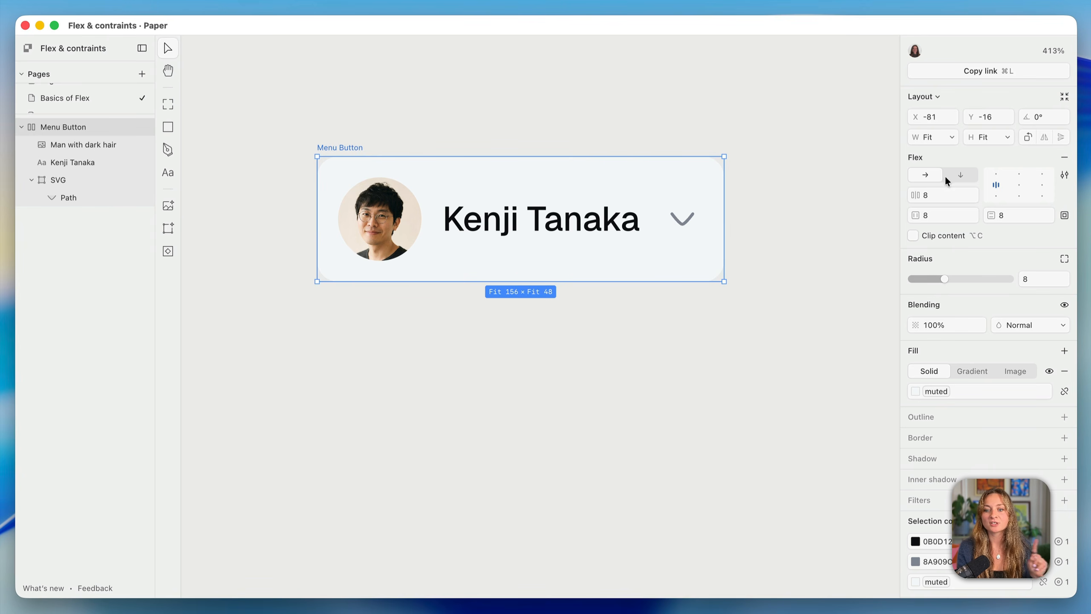
click(959, 175)
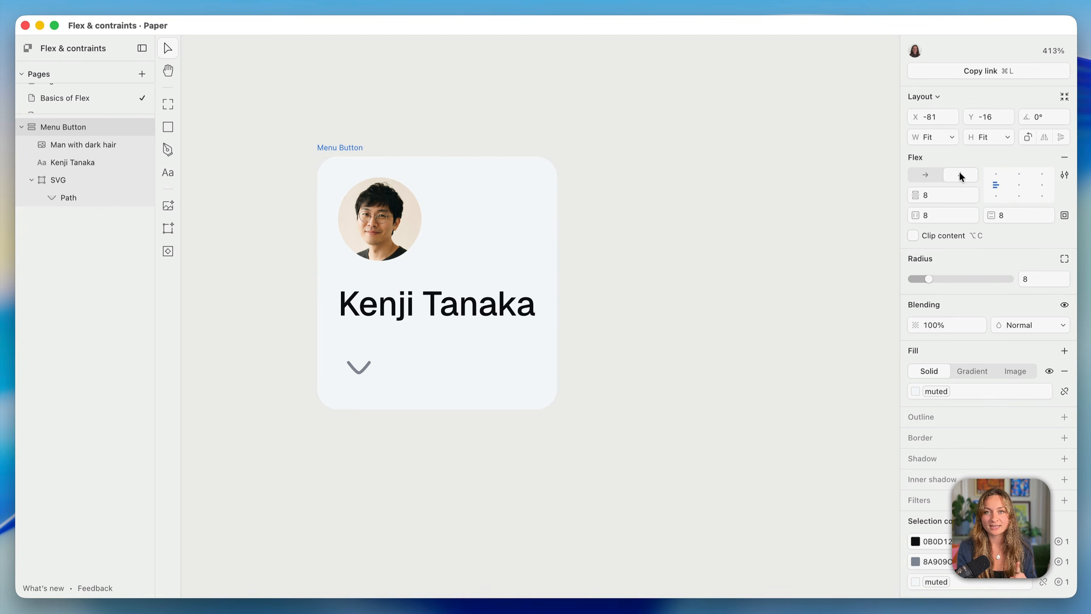
click(928, 174)
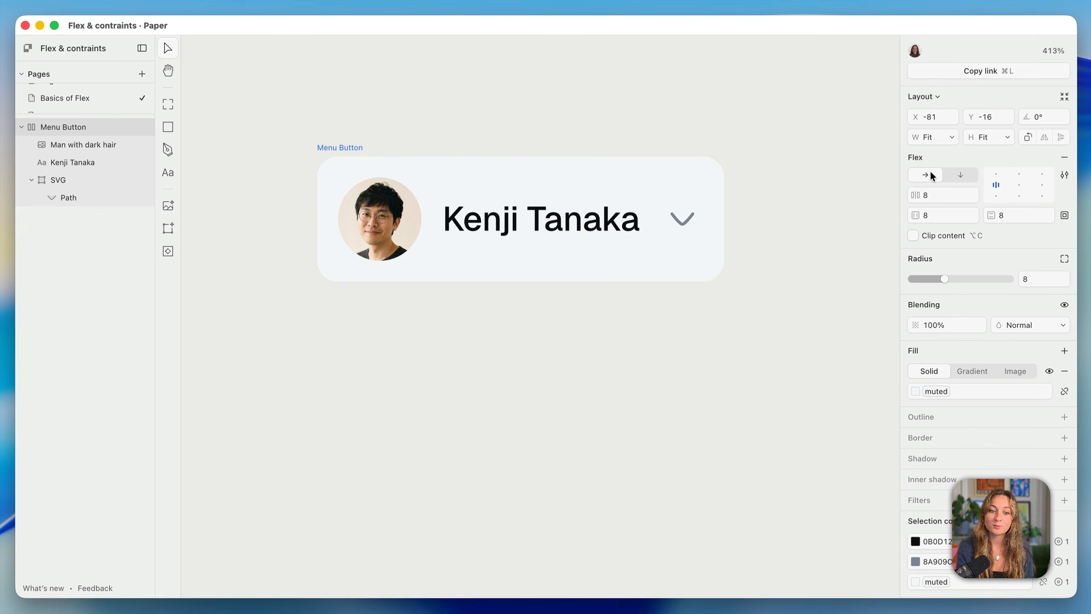
click(965, 174)
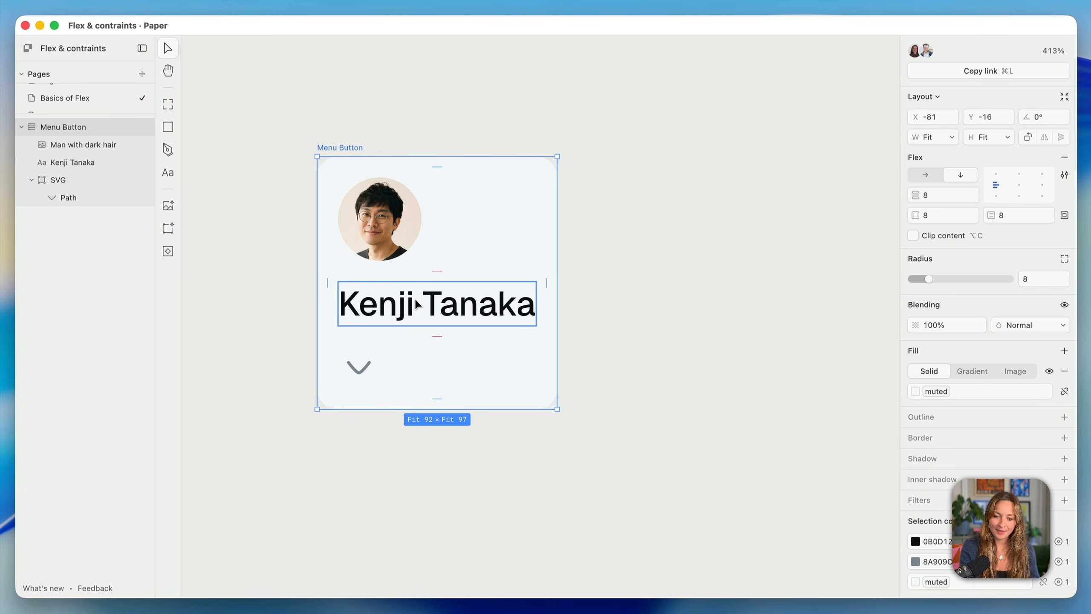
click(372, 373)
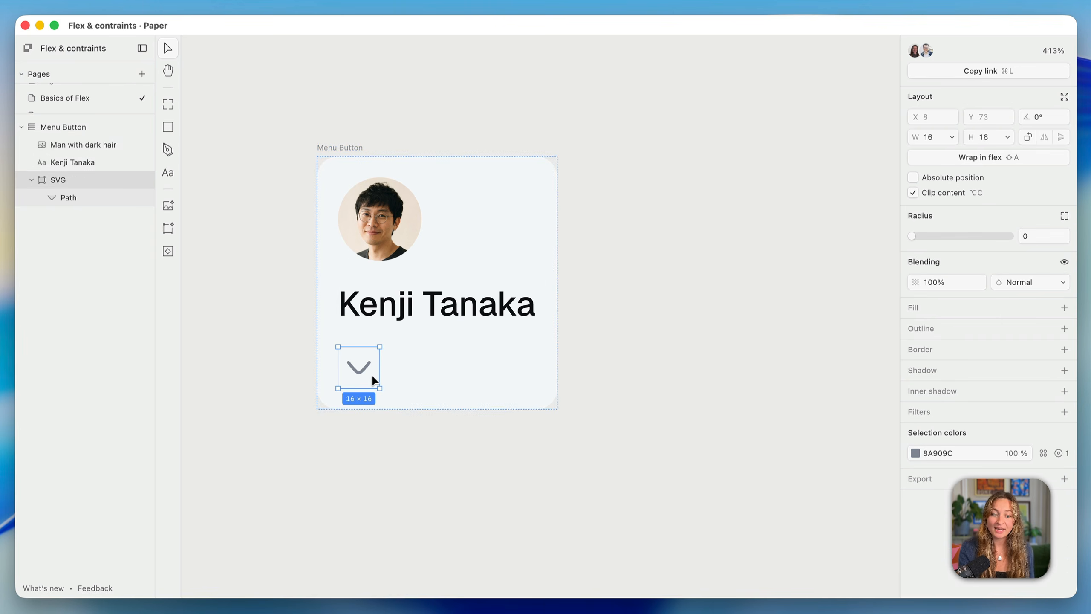
key(Up)
key(Up)
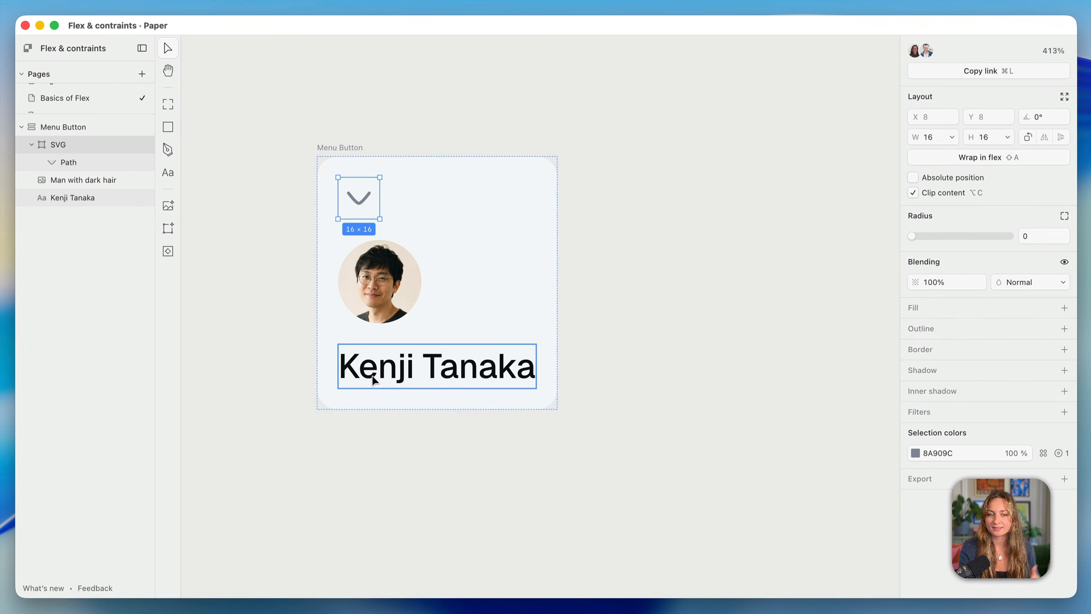
click(344, 147)
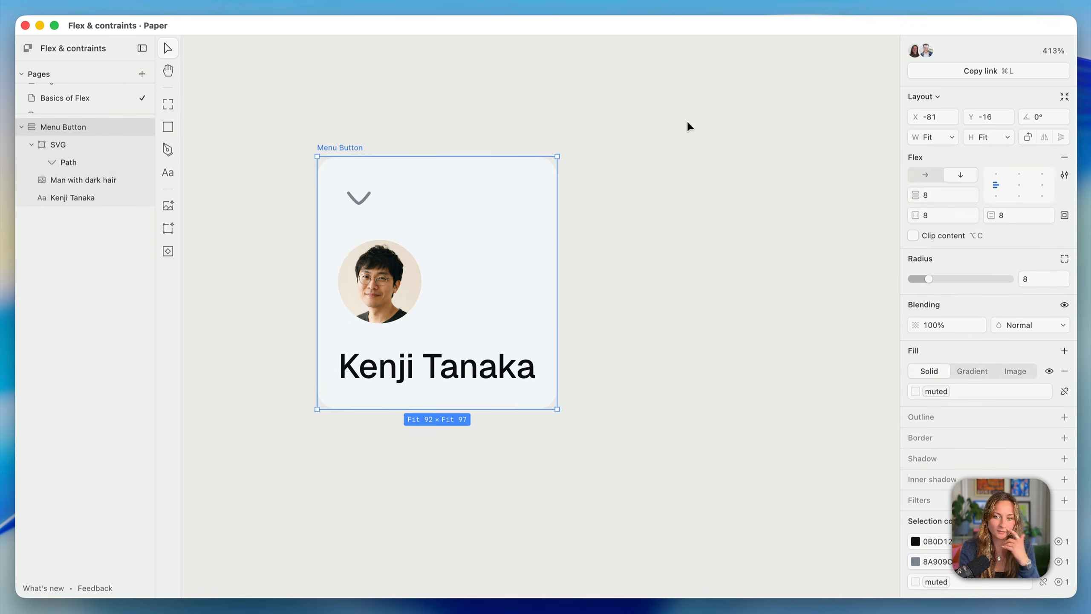
click(925, 175)
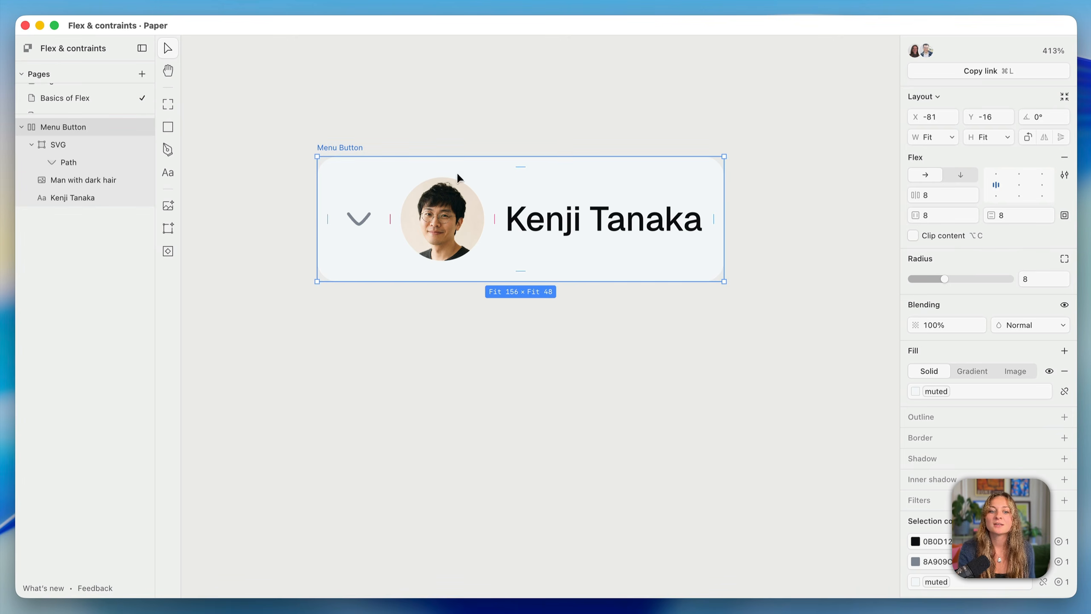
click(355, 223)
key(Right)
key(Right)
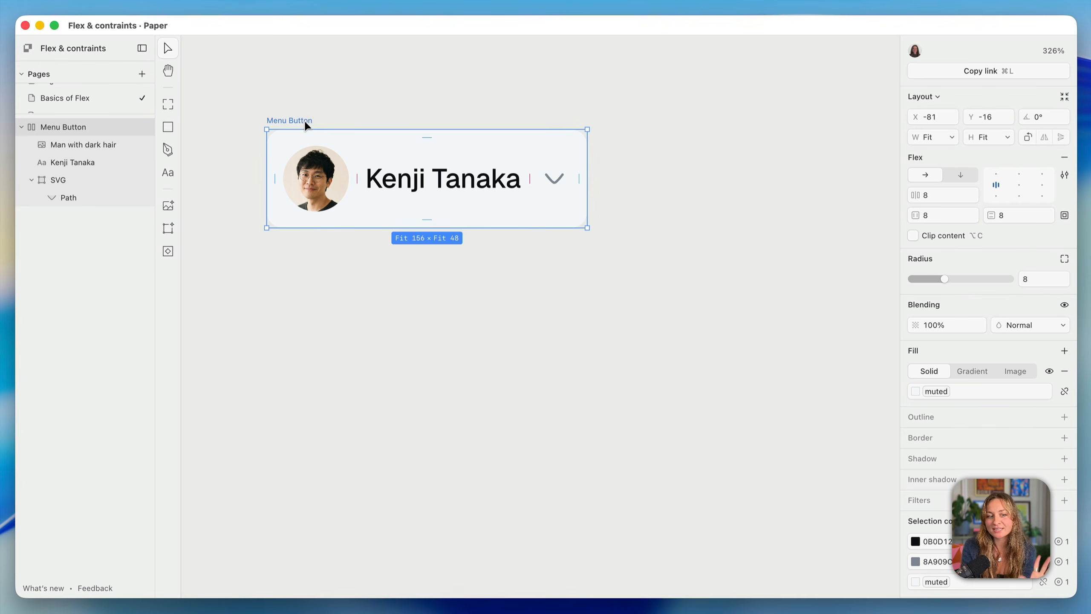
Enlarge Menu Button to 276 × 157 and try top-left, bottom-left and top-centre alignment
drag(587, 228, 832, 449)
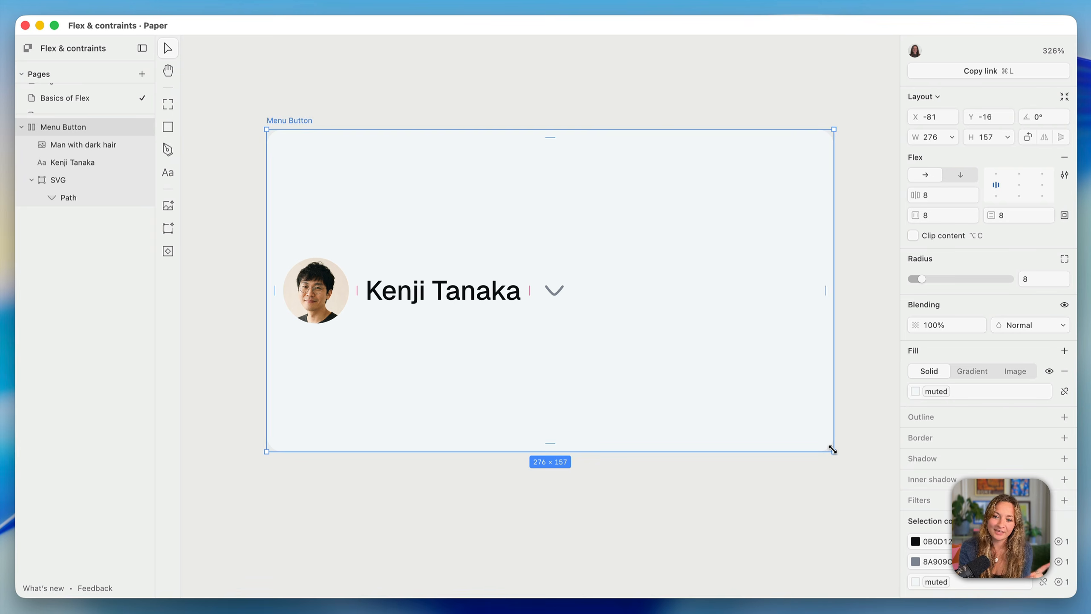
click(997, 176)
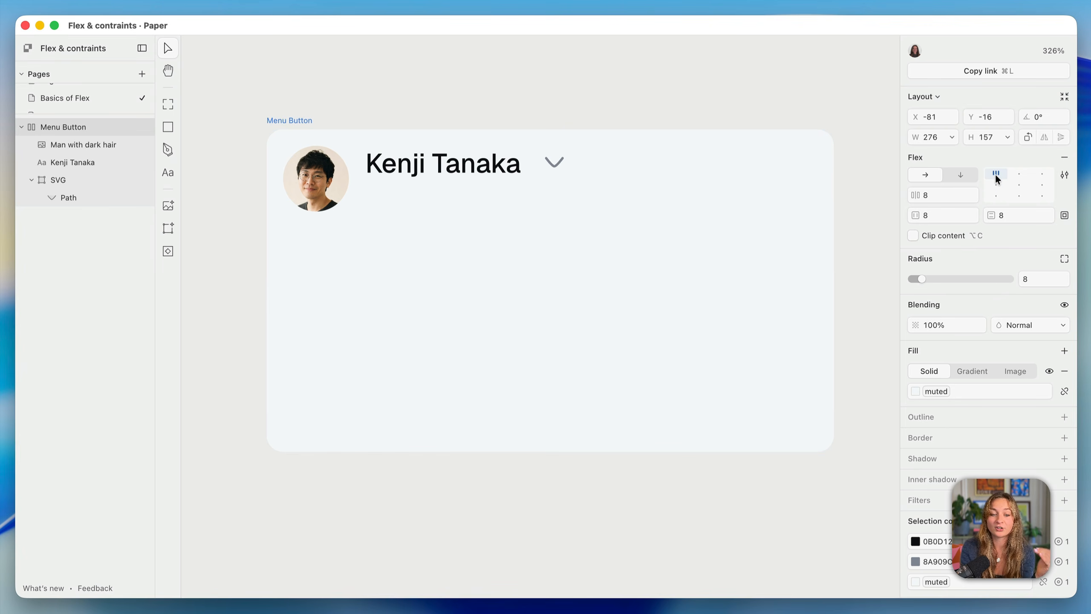
click(997, 198)
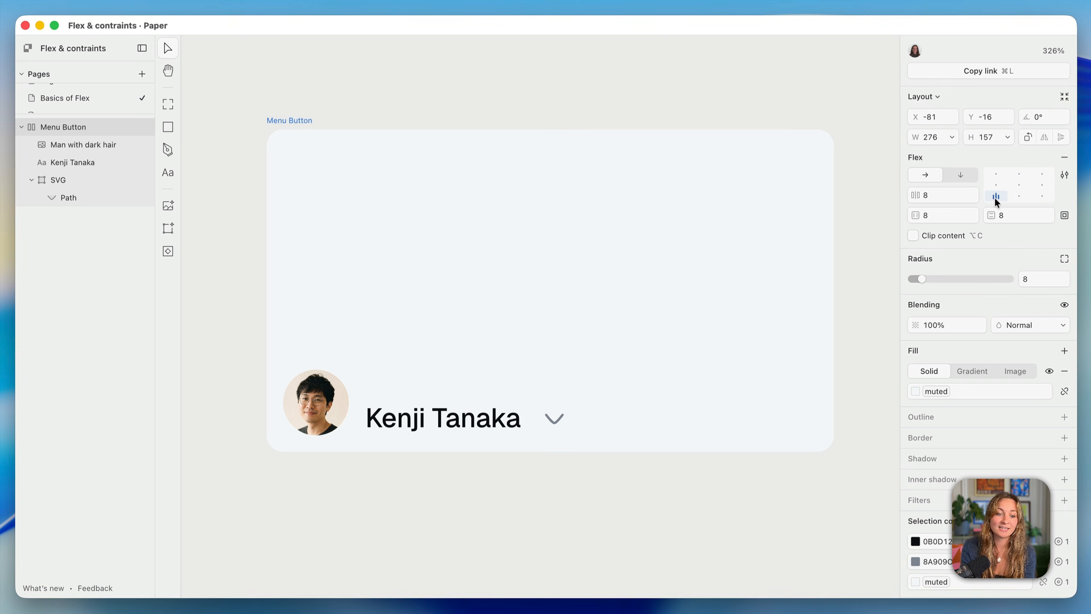
click(996, 173)
click(1019, 174)
Cycle through the remaining alignment cells, settling on left-aligned and vertically centred
click(1041, 174)
click(1042, 185)
click(1019, 185)
click(996, 185)
click(996, 196)
click(1019, 196)
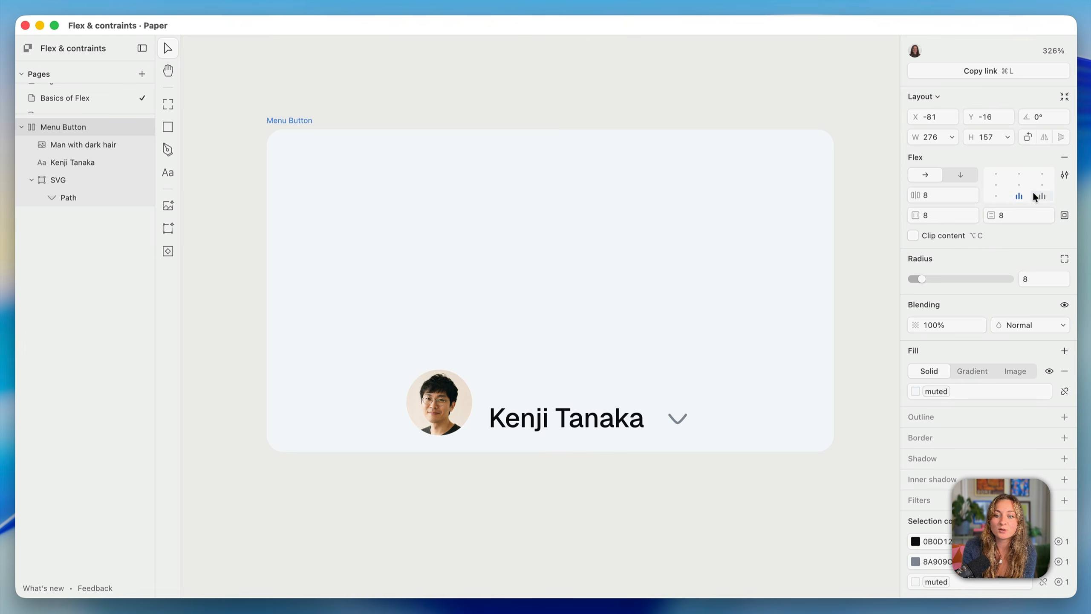
click(1041, 196)
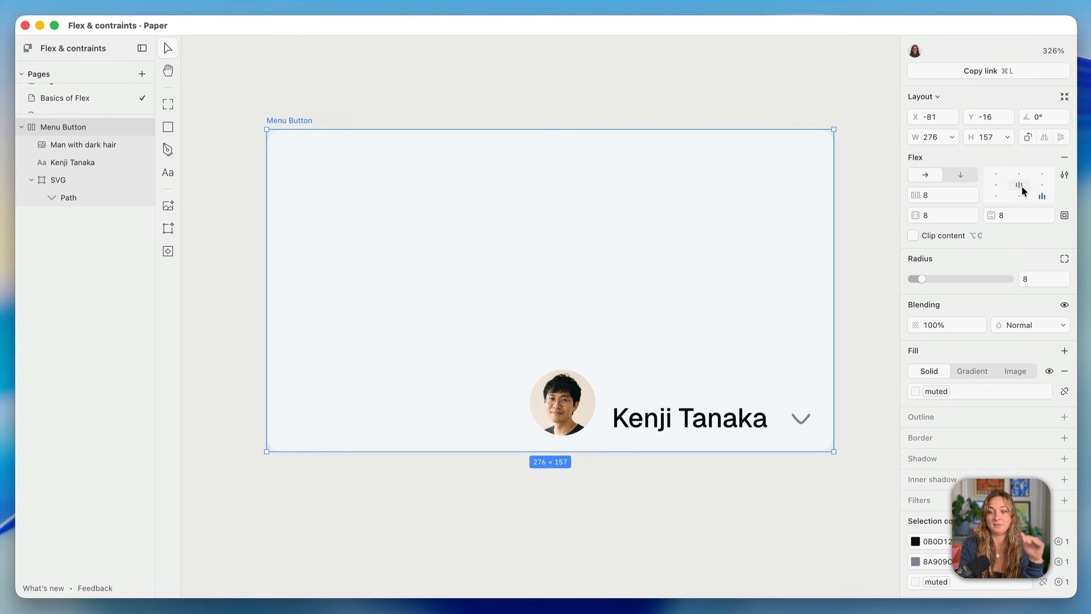
click(1019, 185)
click(996, 185)
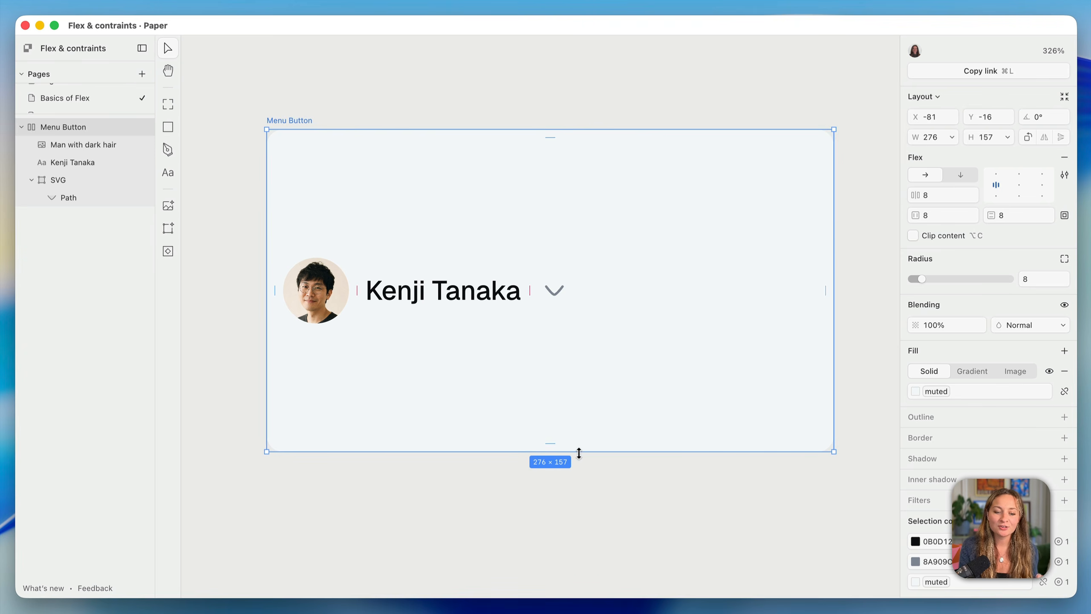
Shorten the Menu Button frame to 276 × 90 by dragging its bottom edge
drag(577, 453, 595, 316)
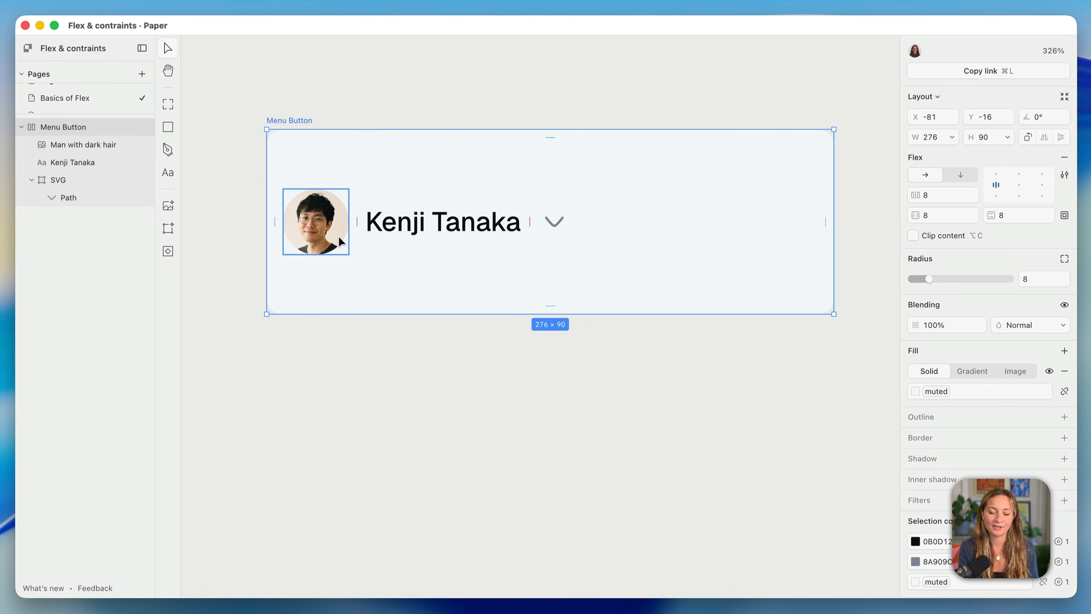
Make Menu Button's height hug its content (48) and narrow its width to 220
click(1007, 137)
click(997, 172)
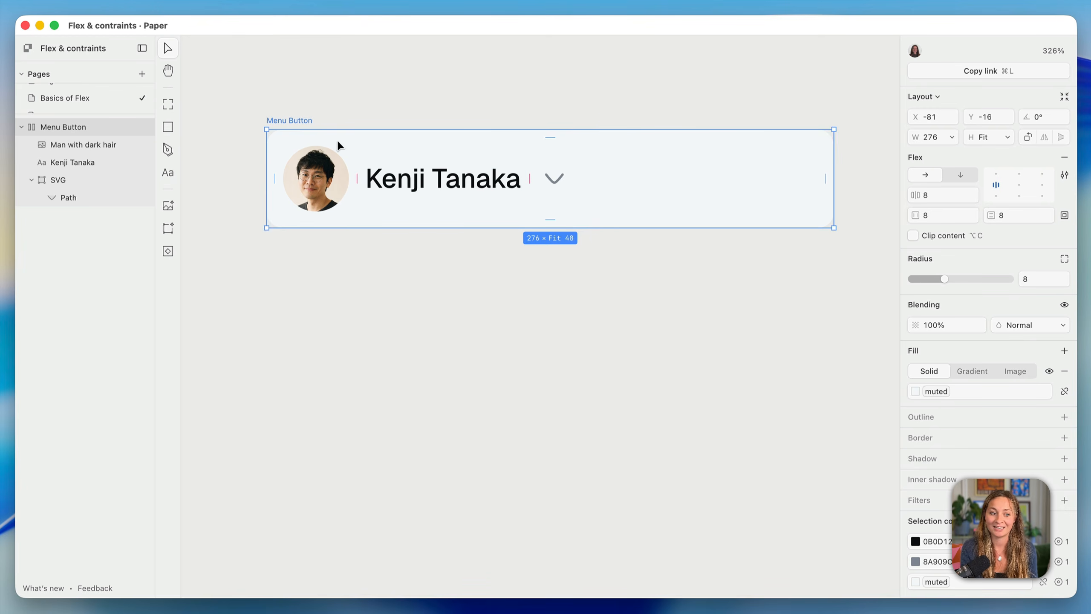
drag(833, 183, 717, 189)
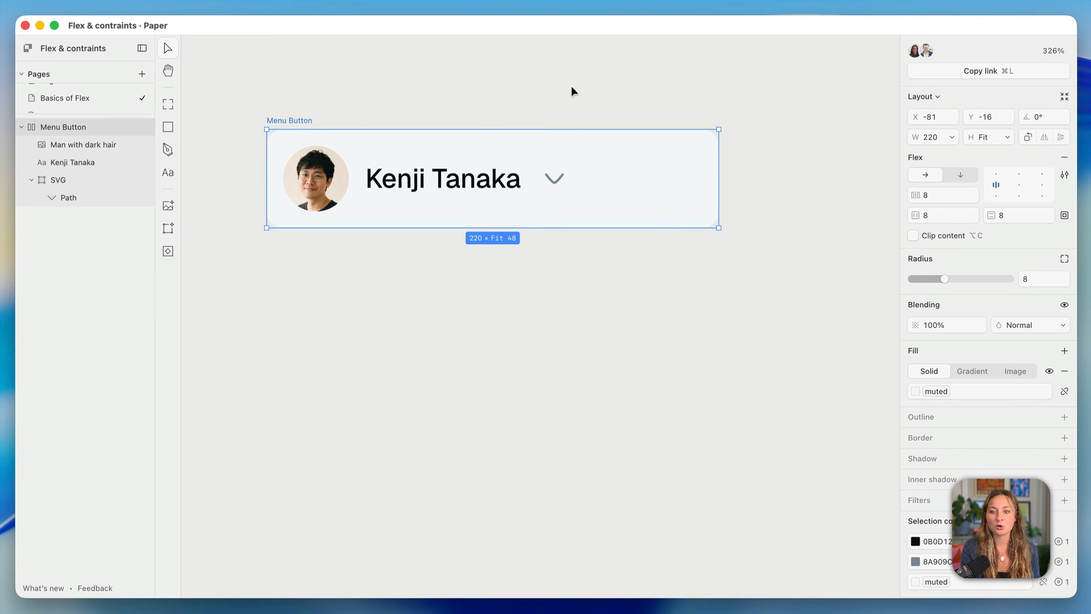
Set Menu Button's flex alignment to space-between across its 220 width
click(1065, 176)
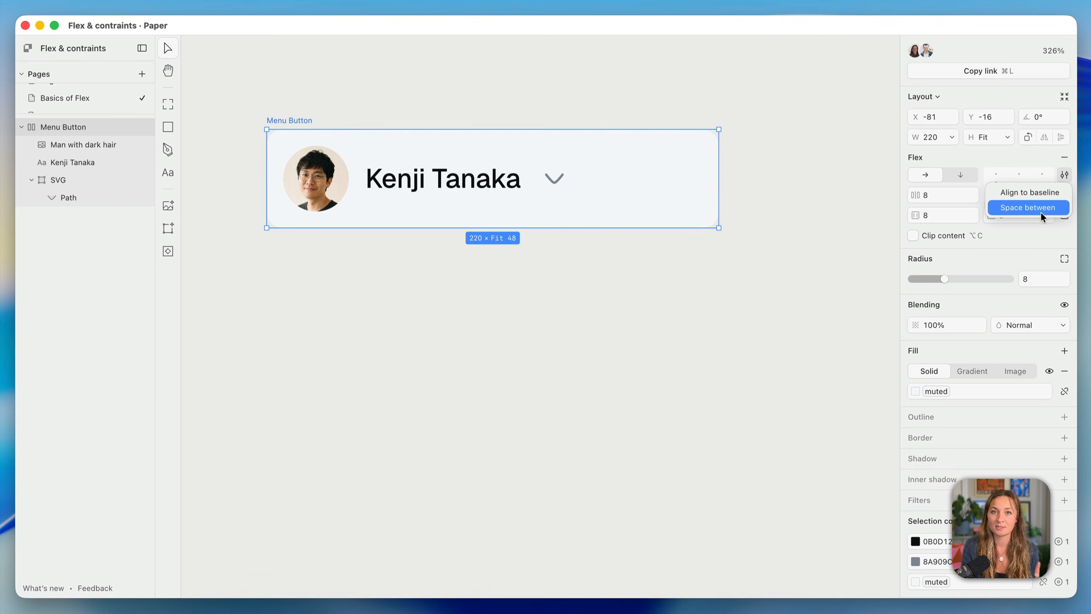
click(1065, 176)
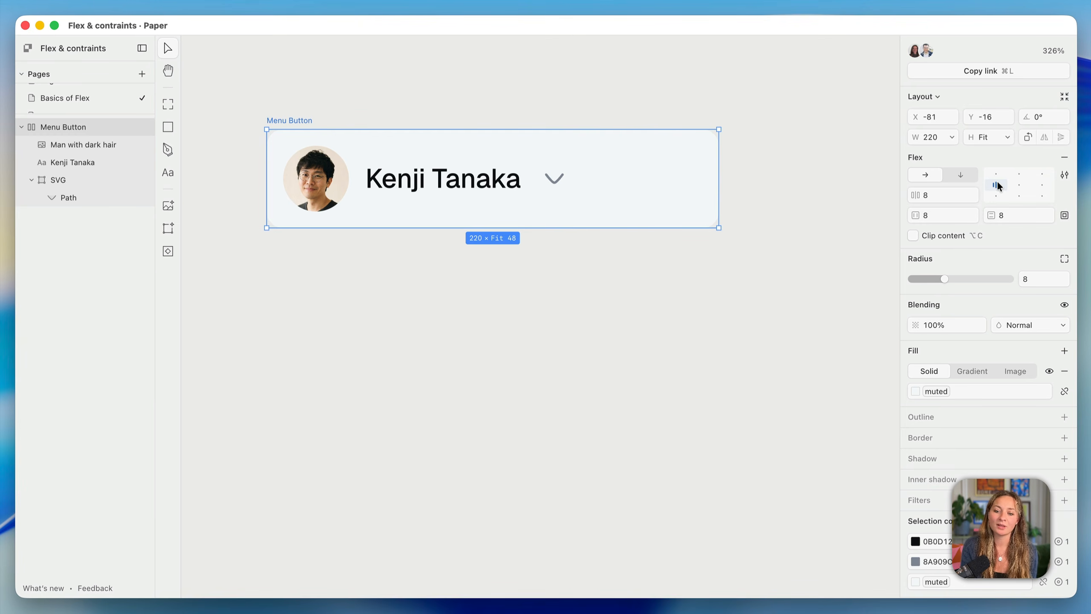
double_click(997, 186)
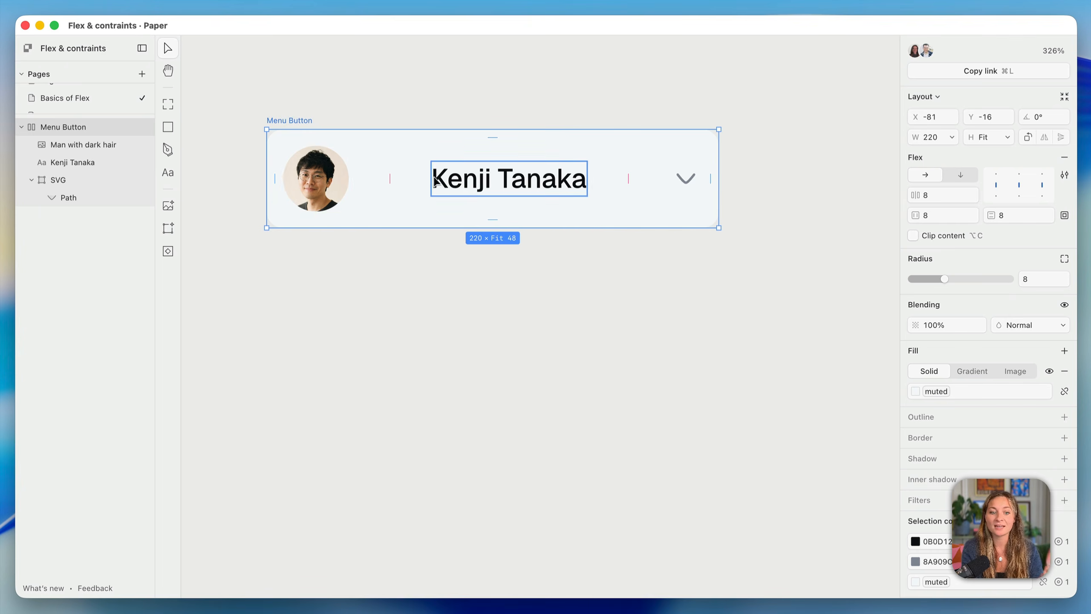
Nest the photo and name text in their own tighter-gap flex frame, left of the chevron
click(323, 190)
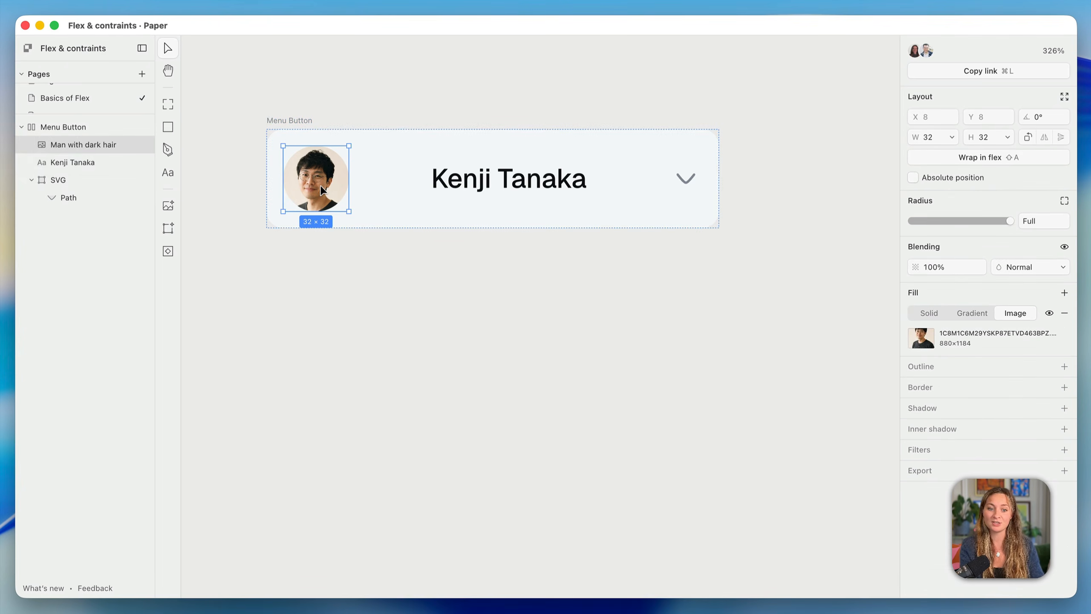
shift+click(504, 181)
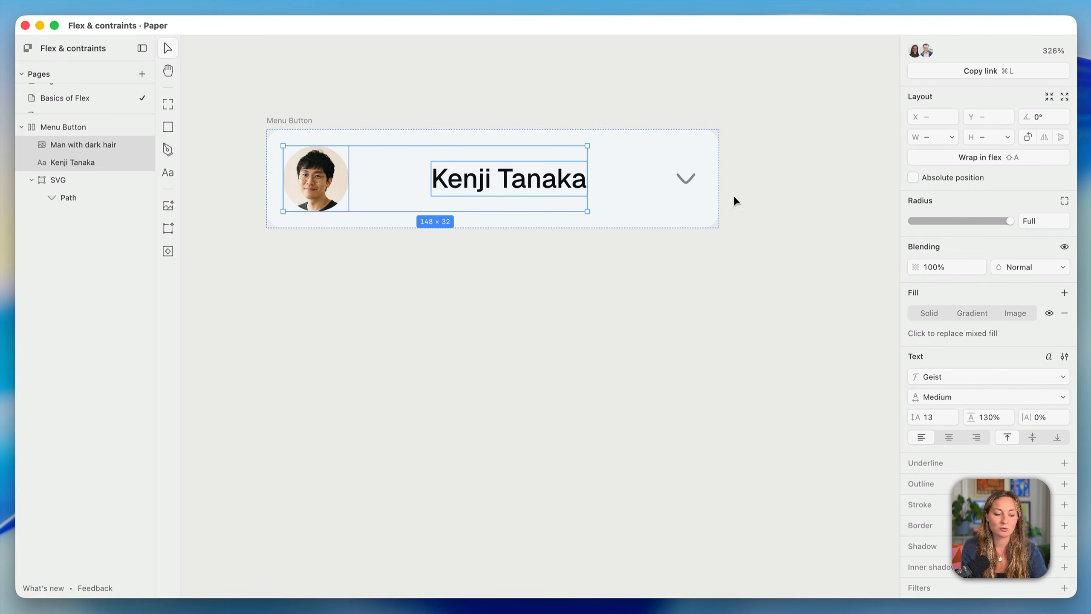
key(shift+a)
drag(387, 173, 357, 174)
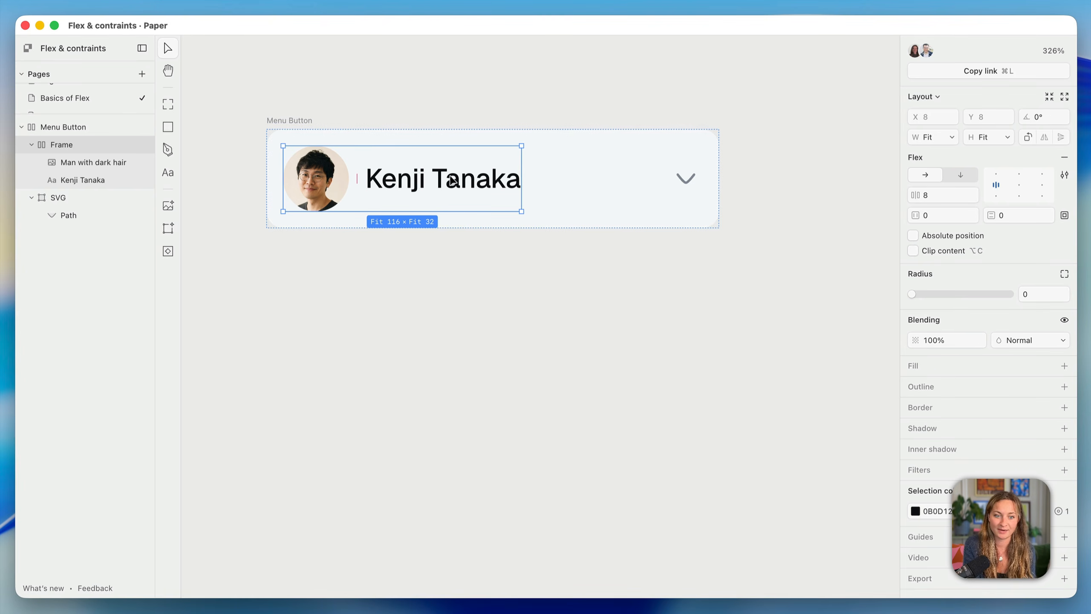
key(Right)
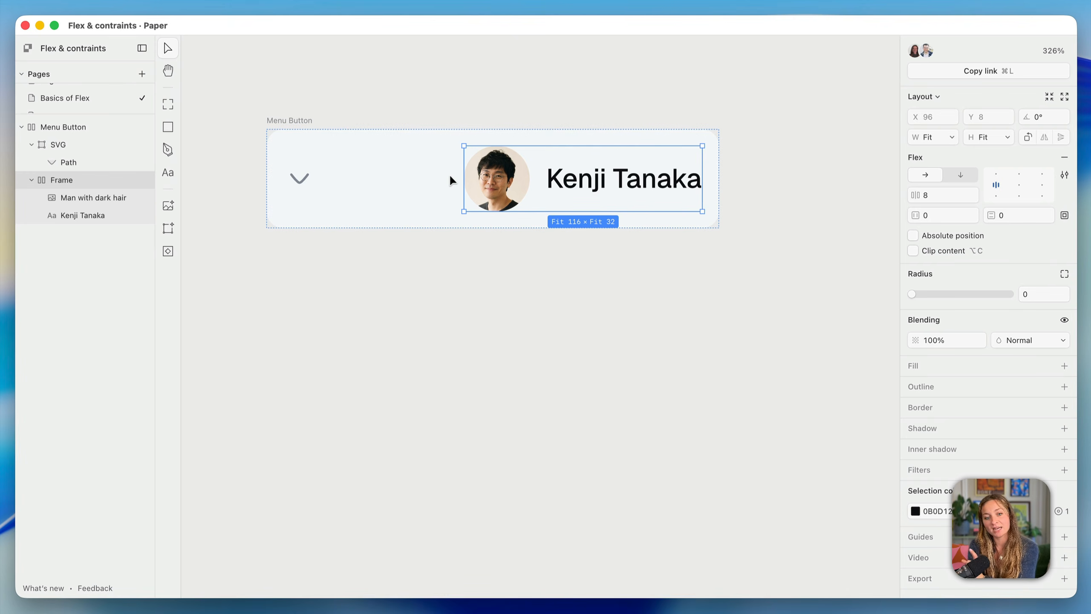
key(Left)
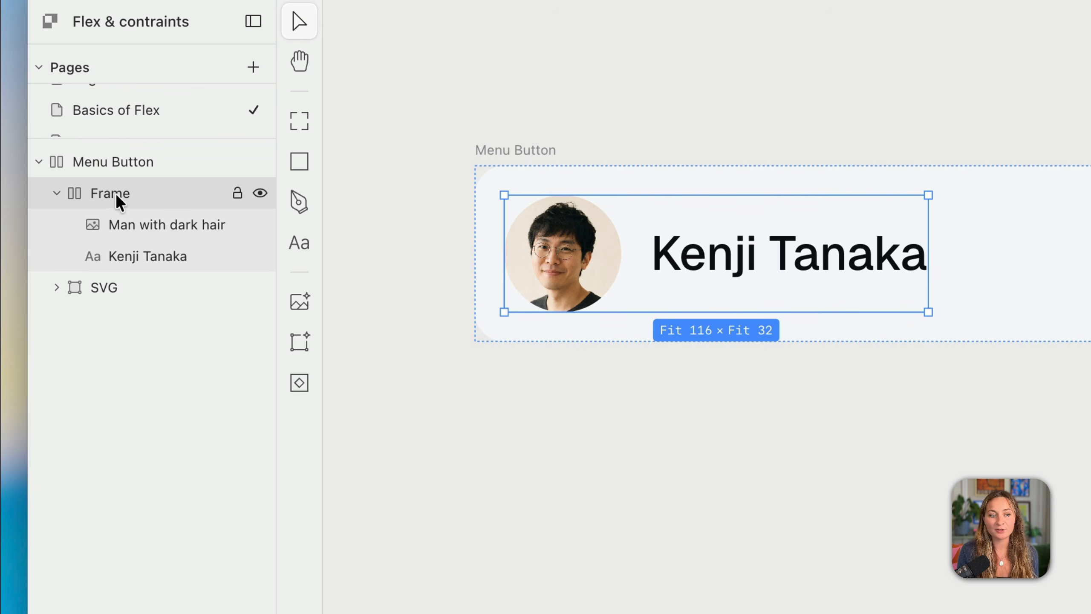
Rename the photo-and-name frame to 'User info' and collapse its group in the Layers panel
double_click(115, 195)
text(User info)
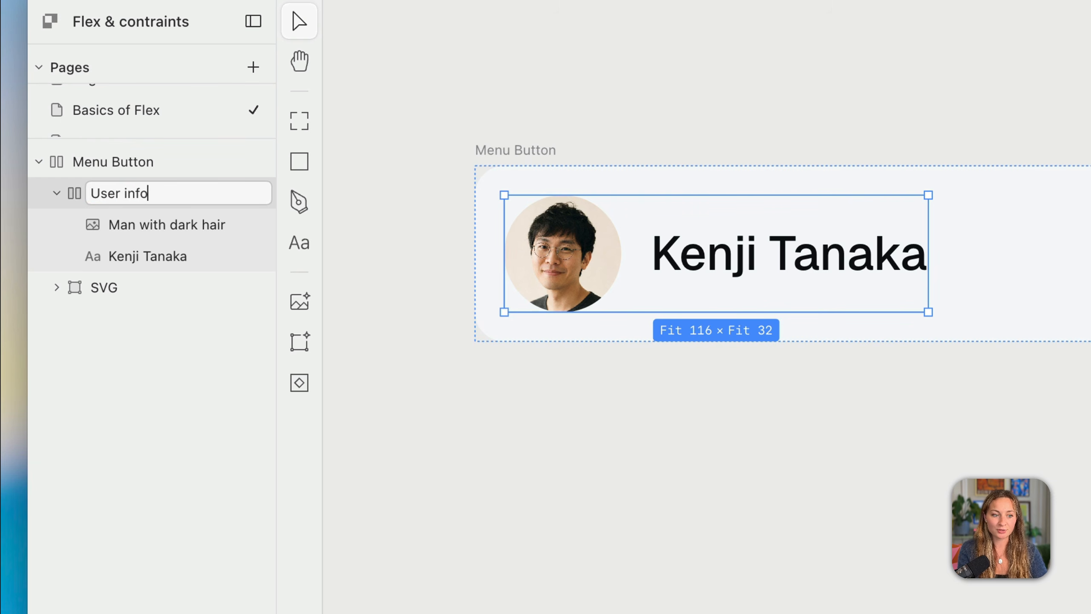
key(Return)
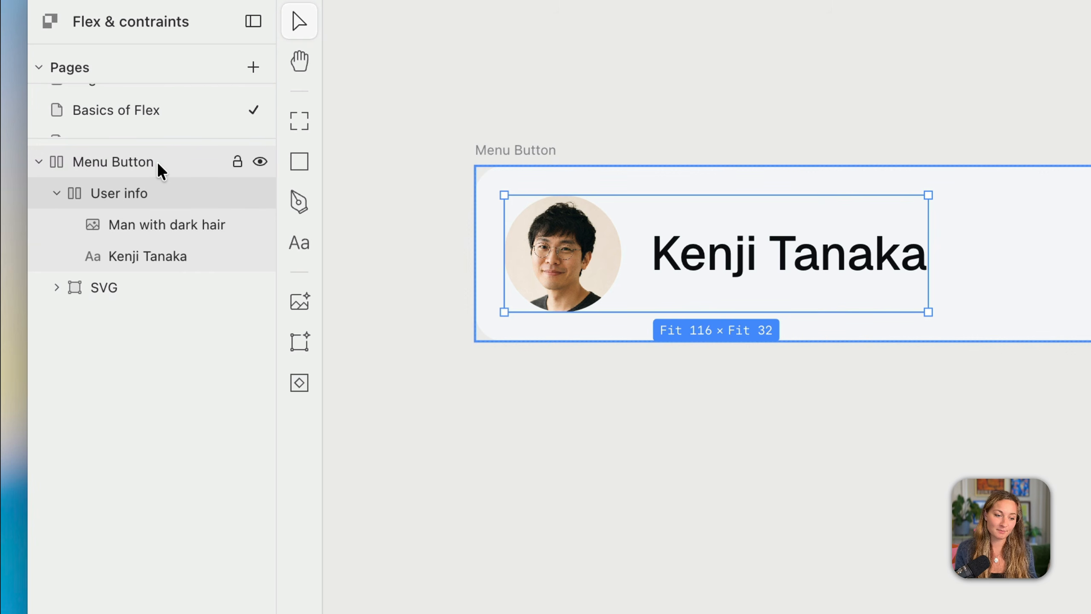
click(58, 193)
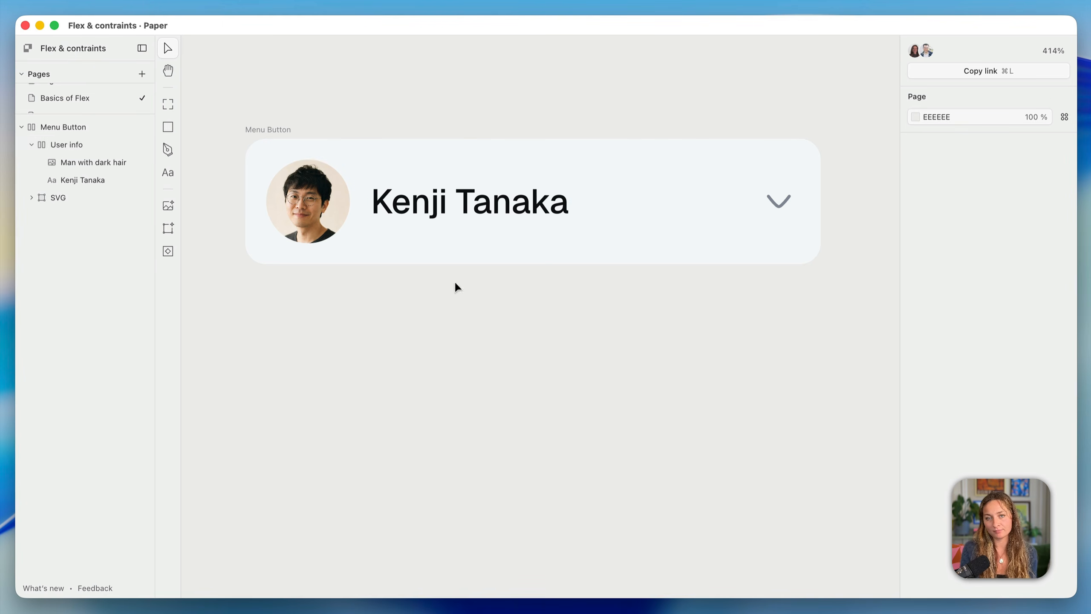
Paste the e-mail text into User info after the name, then select both texts together
key(super+v)
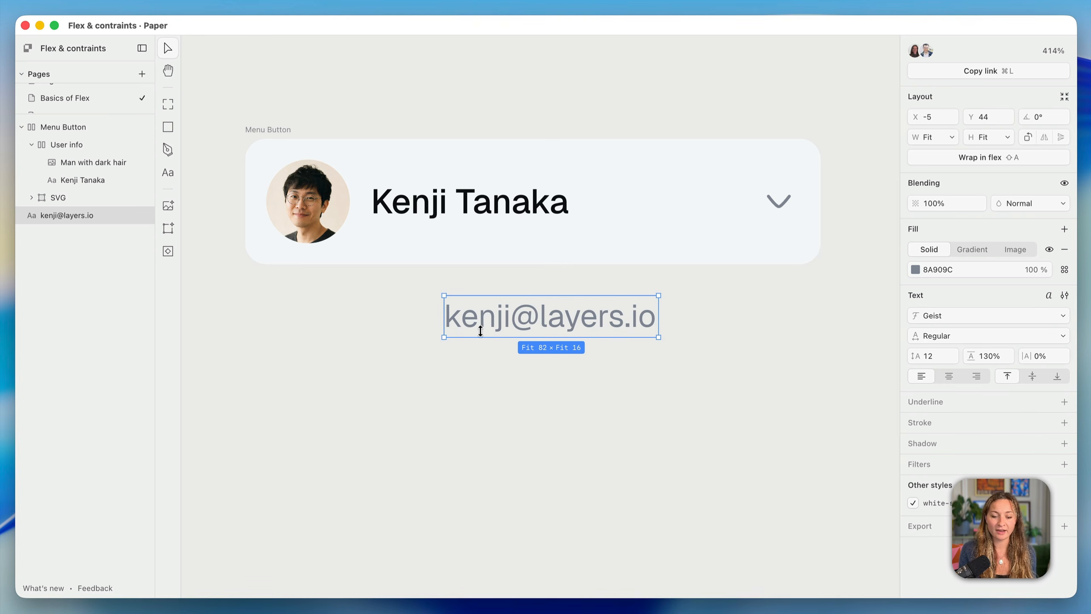
drag(503, 320, 566, 202)
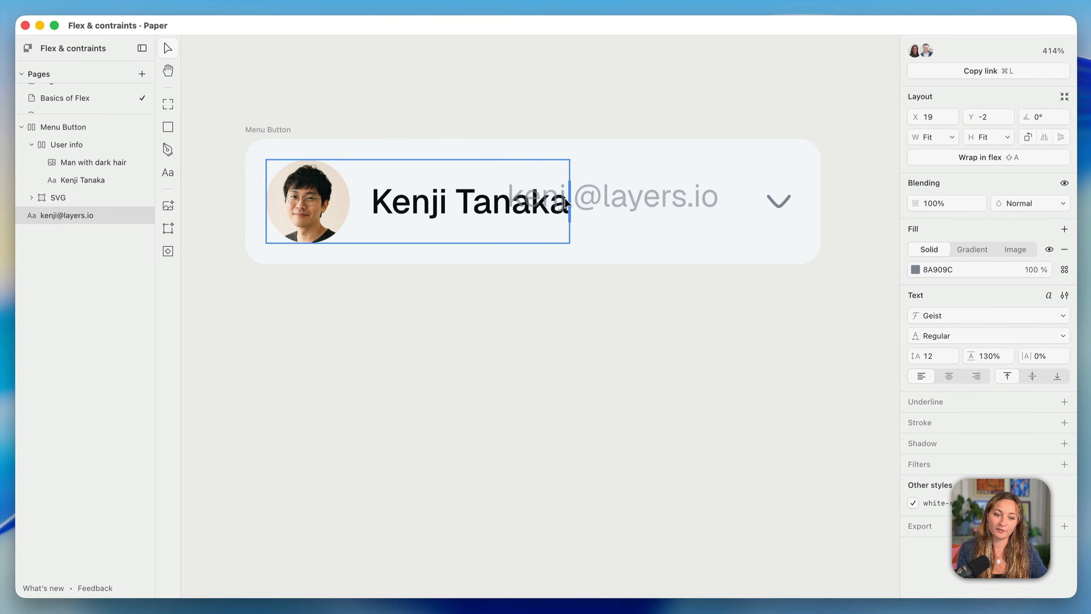
drag(567, 200, 567, 201)
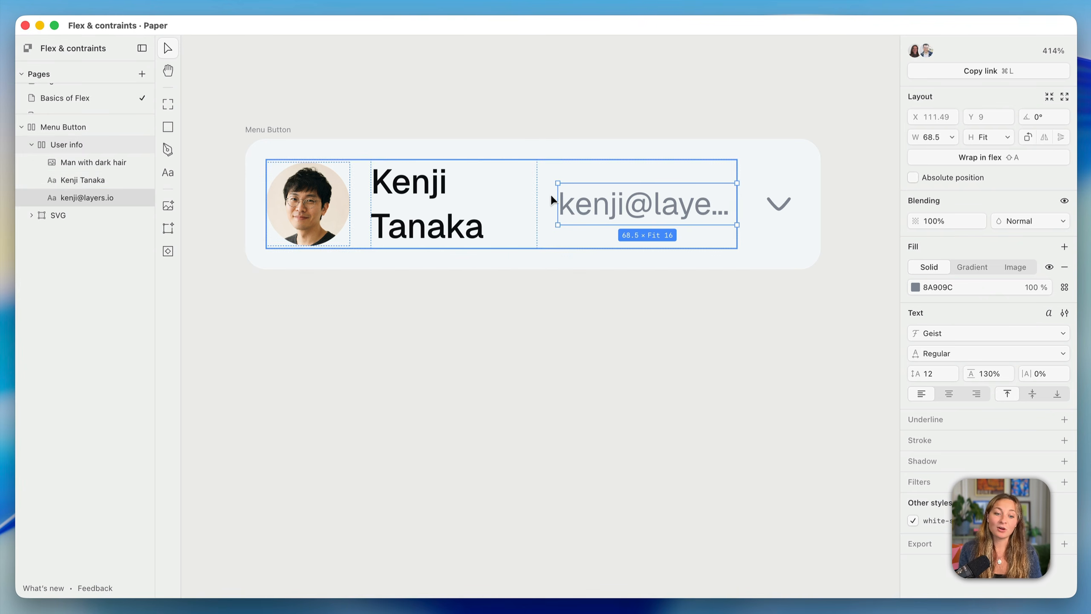
shift+click(486, 203)
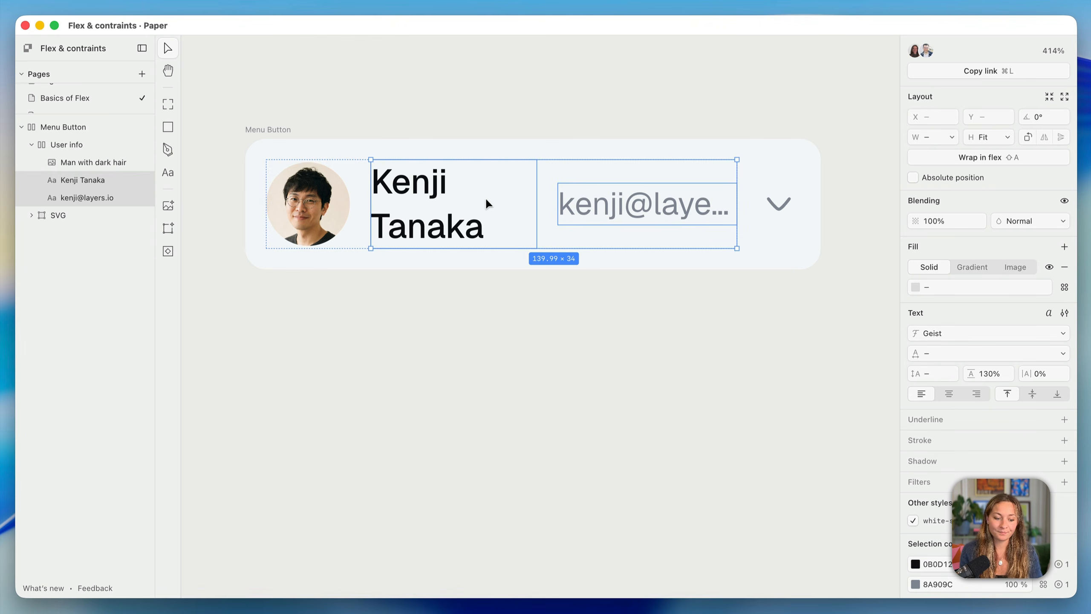
Wrap the name and e-mail in a vertical flex frame with a gap of 0
key(shift+a)
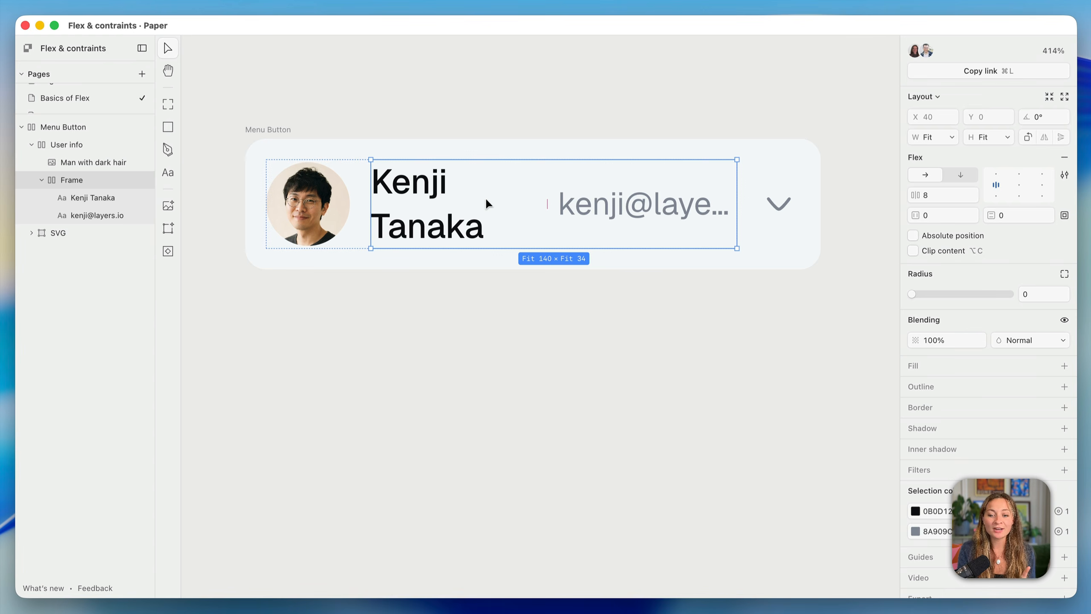
click(958, 174)
click(933, 193)
text(0)
key(Return)
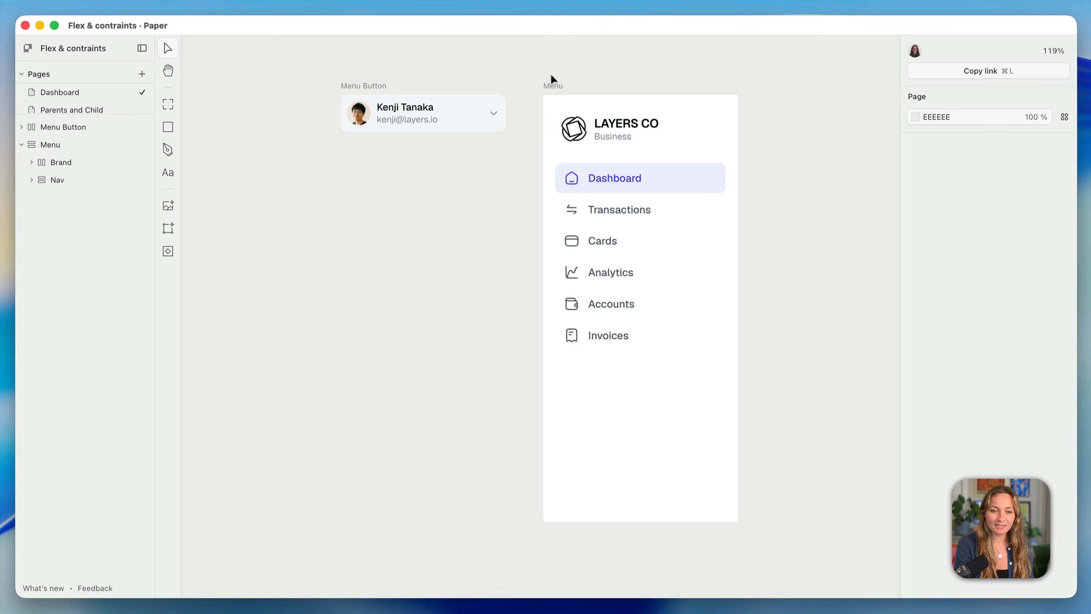
Move the Menu Button card into the Menu sidebar below Invoices, then select the Menu frame
click(373, 91)
drag(373, 91, 589, 464)
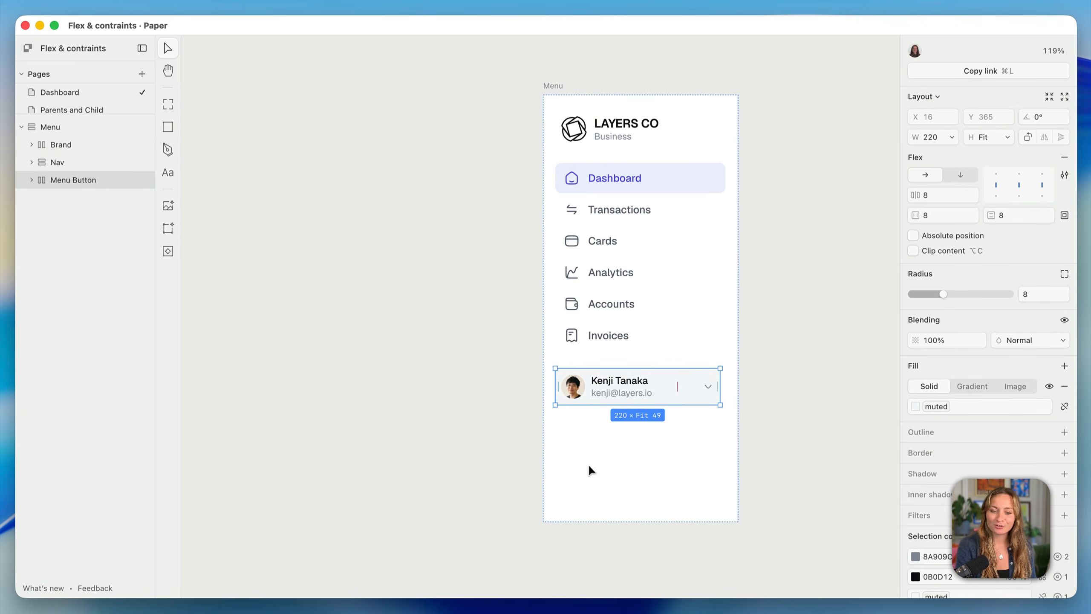
click(555, 86)
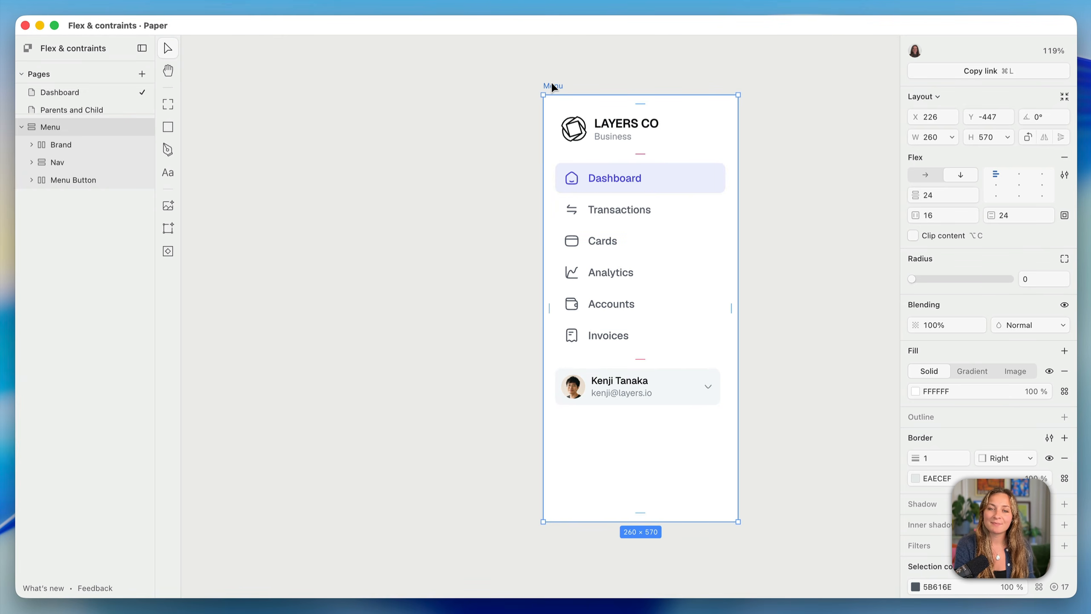
Set the Menu to space-between and wrap Brand and Nav in a flex frame with 24 gap
click(996, 174)
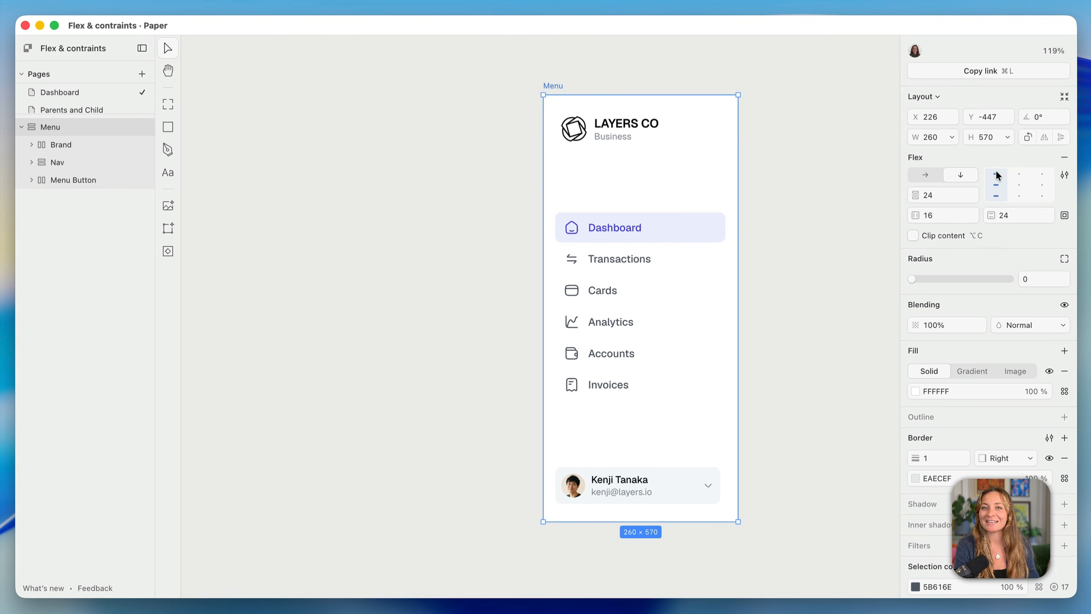
click(670, 316)
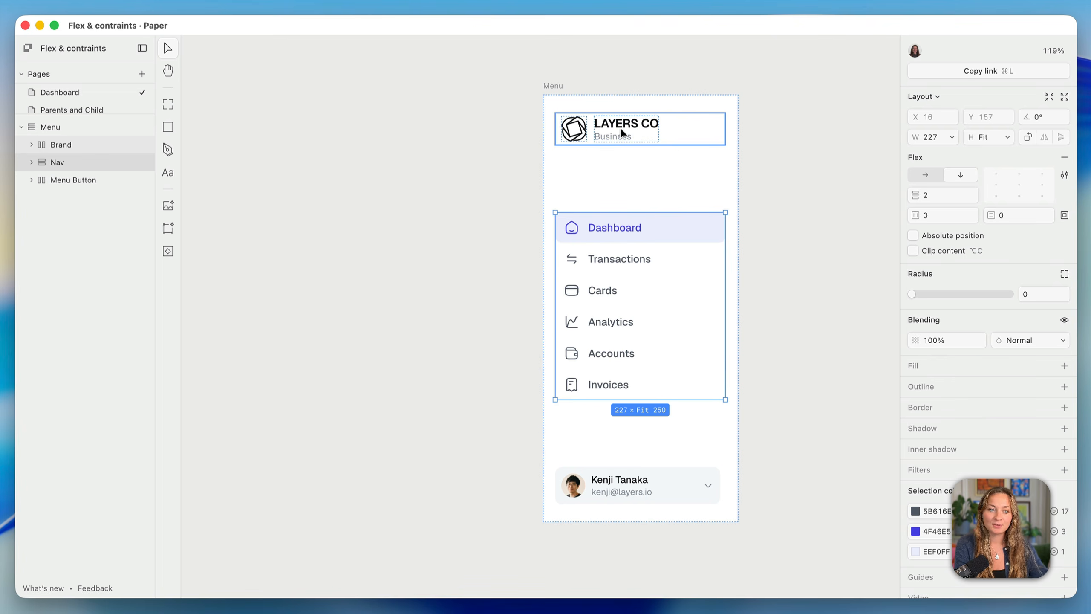
shift+click(695, 143)
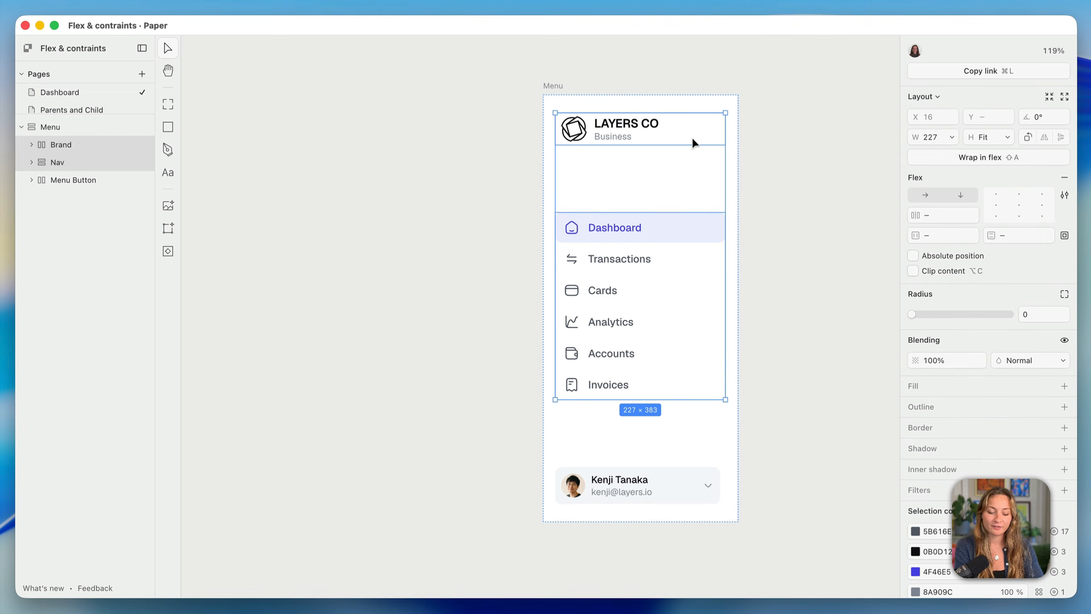
key(shift+a)
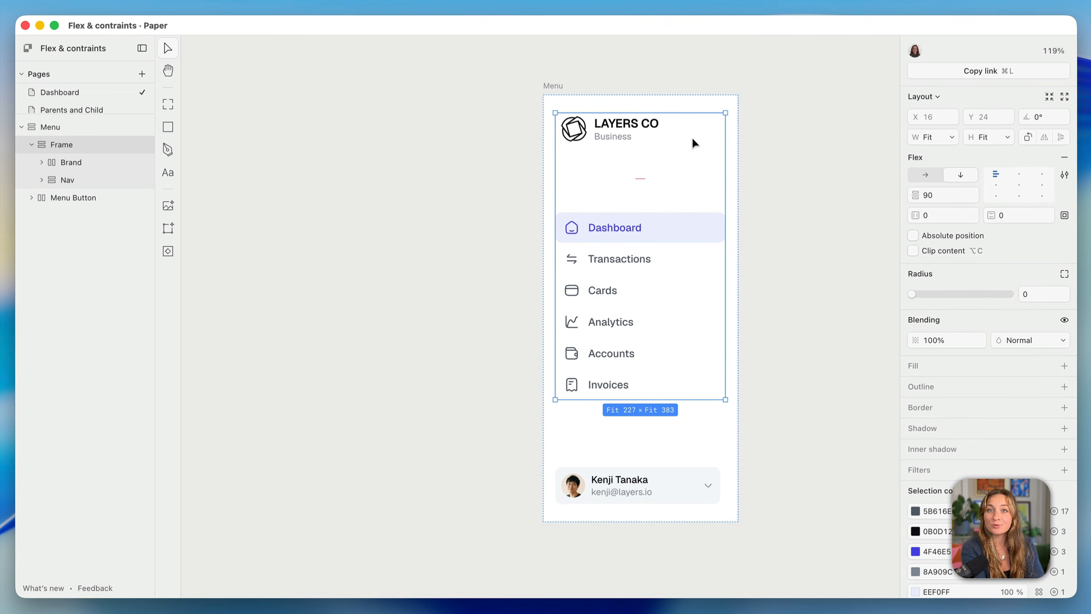
click(919, 194)
text(24)
key(Return)
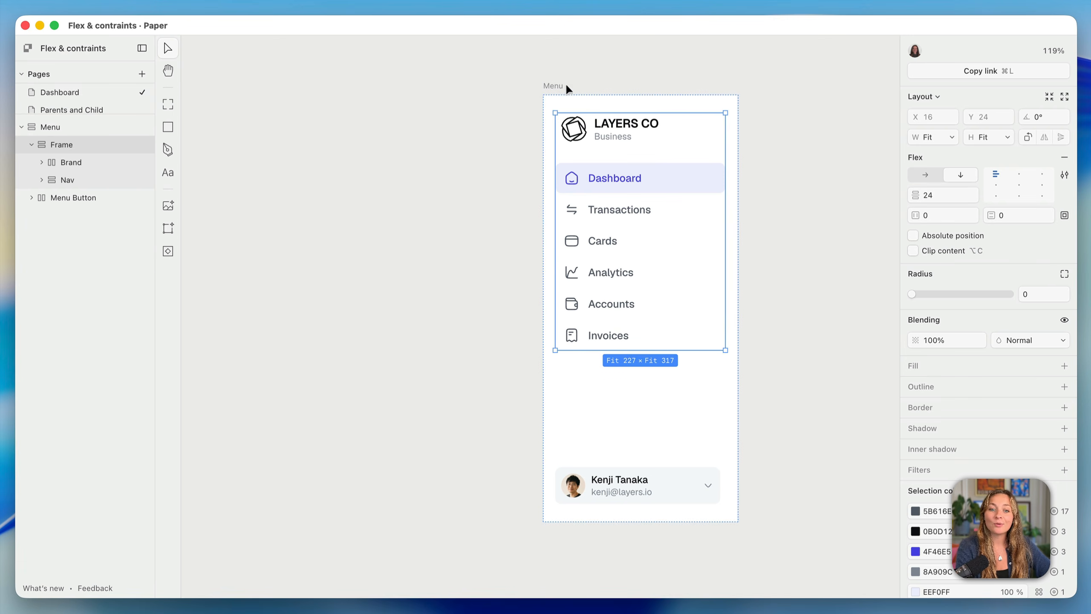
click(552, 86)
Shorten the Menu frame to 562 tall and stretch it wider to about 359
drag(647, 519, 655, 443)
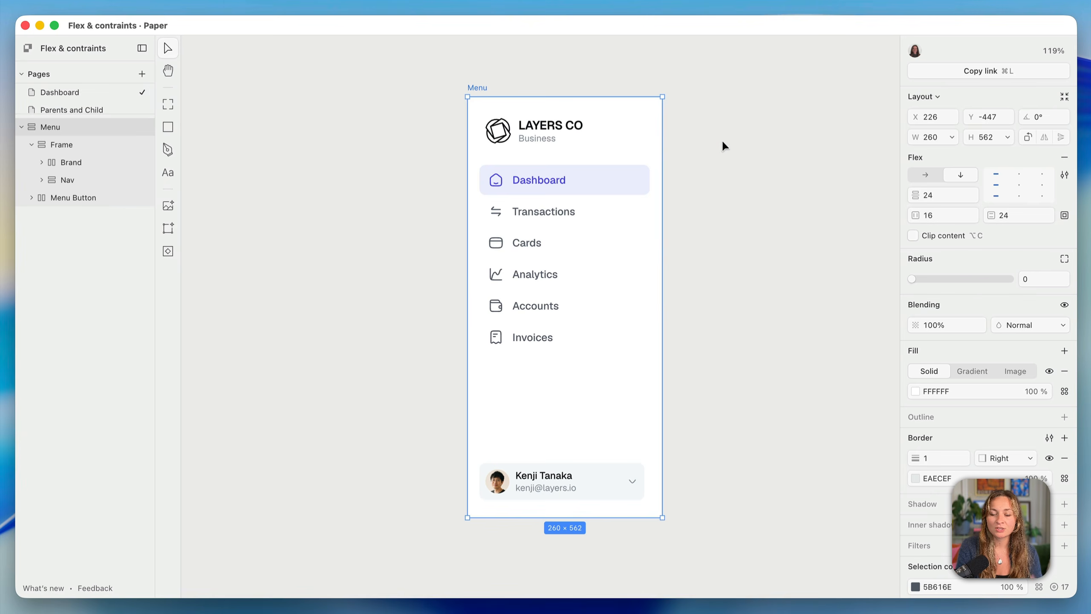
drag(662, 146, 752, 152)
Set the Menu frame width to 300, then select Navigation to see its fixed 227 width
click(929, 138)
text(300)
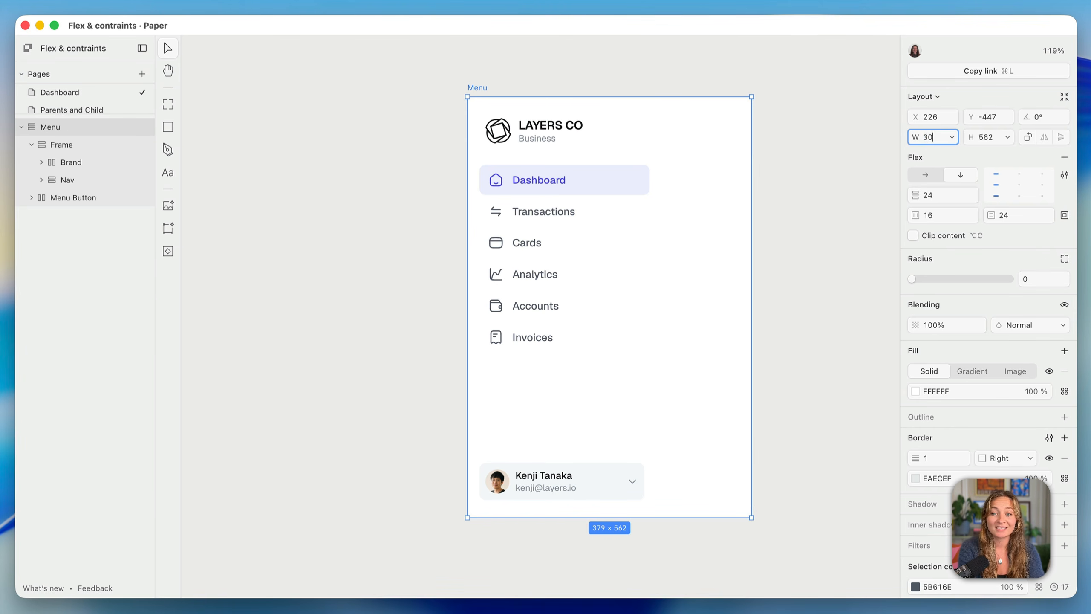
key(Return)
click(933, 137)
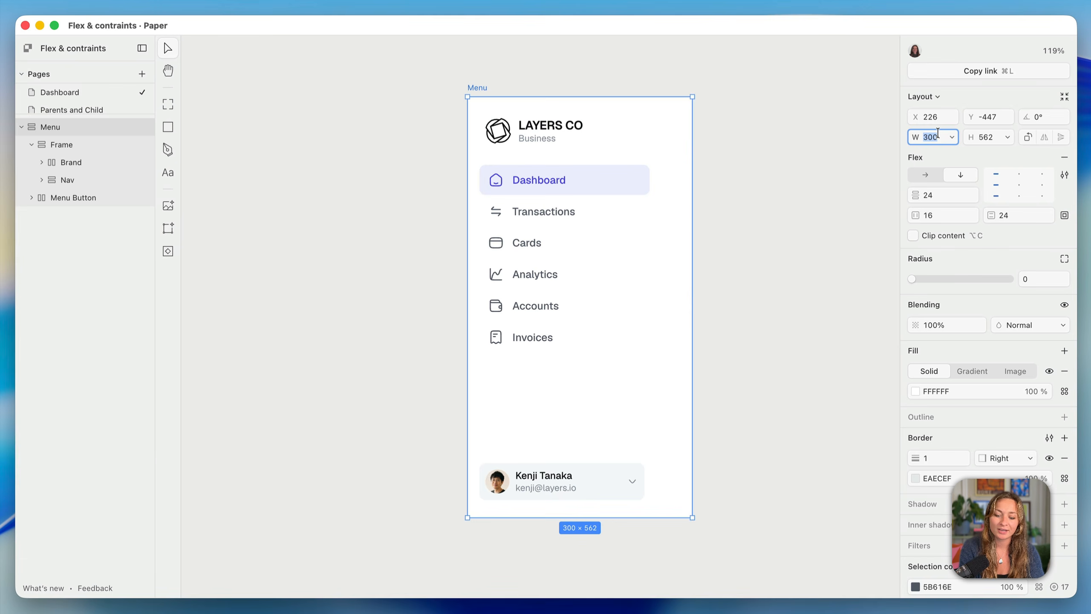
key(shift+Down)
key(shift+Down)
key(shift+Down)
key(shift+Down)
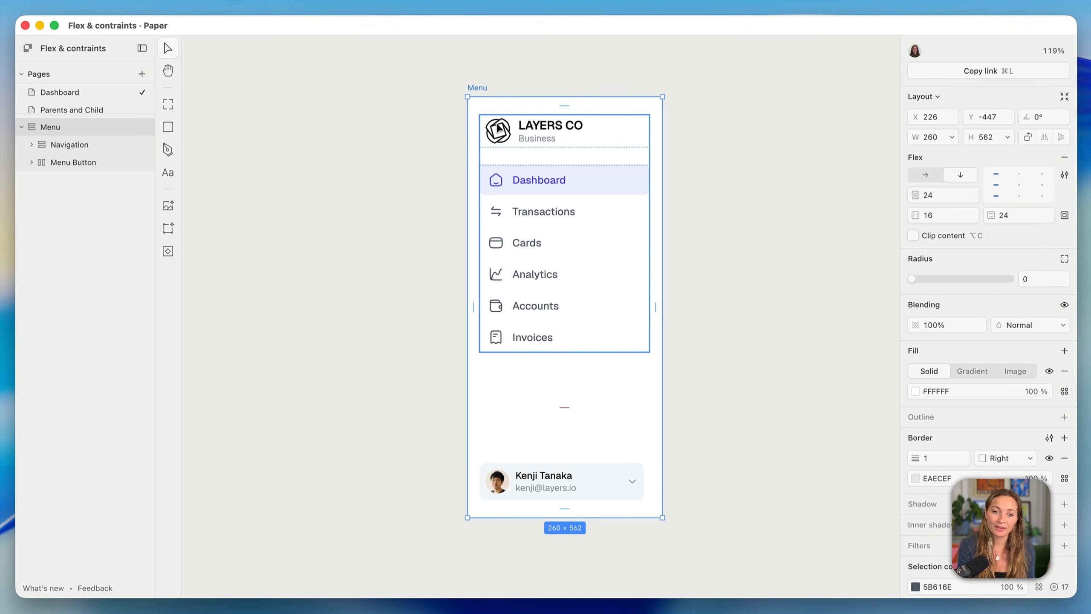
click(938, 137)
text(300)
key(Return)
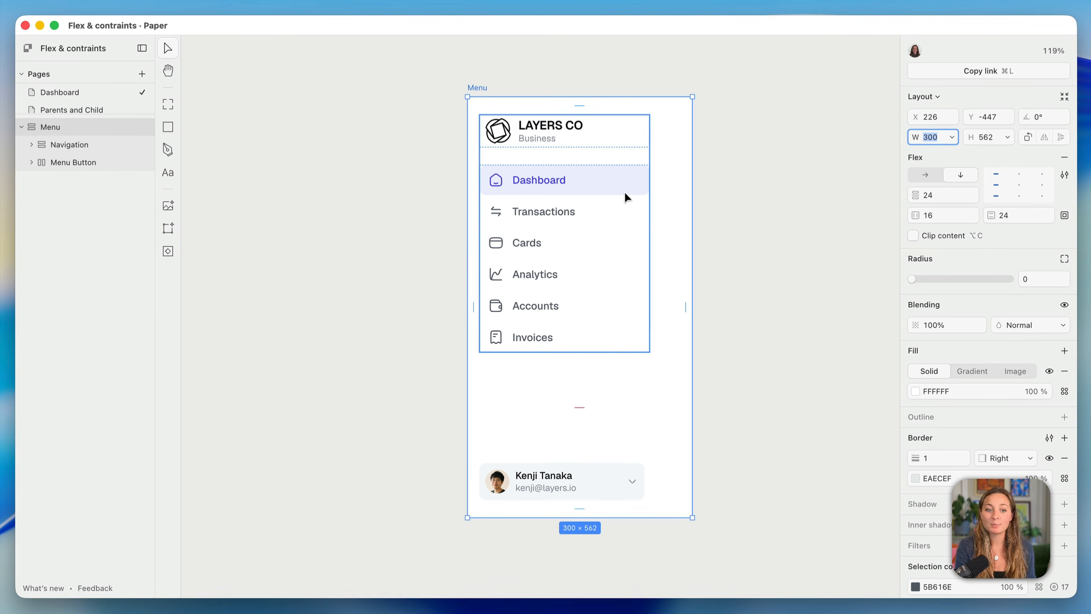
click(620, 212)
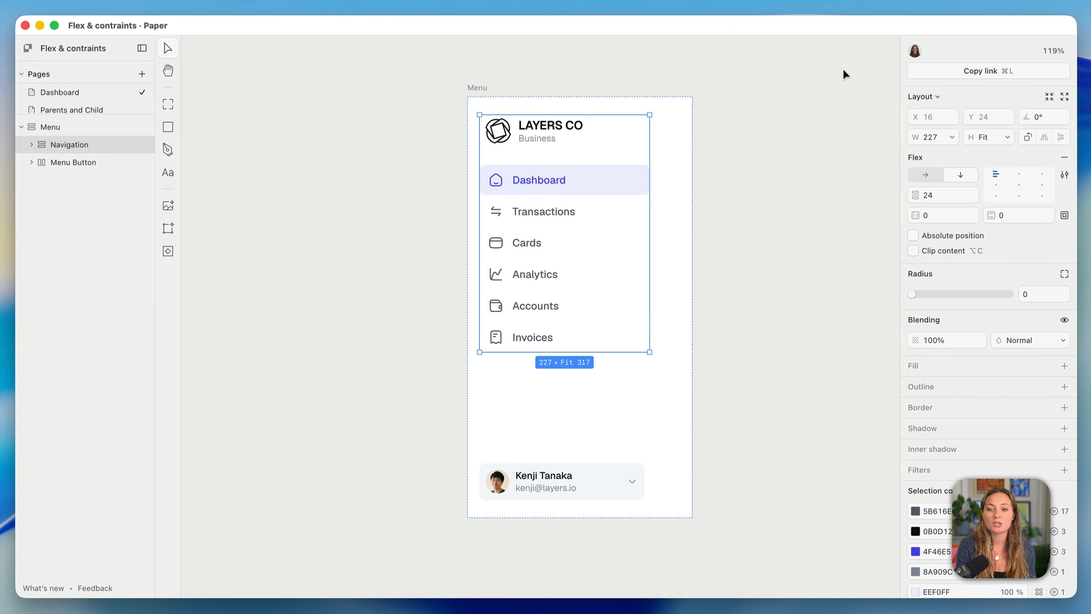
Set Navigation's width to Fill, then widen the Menu frame to 334 to test stretching
click(953, 137)
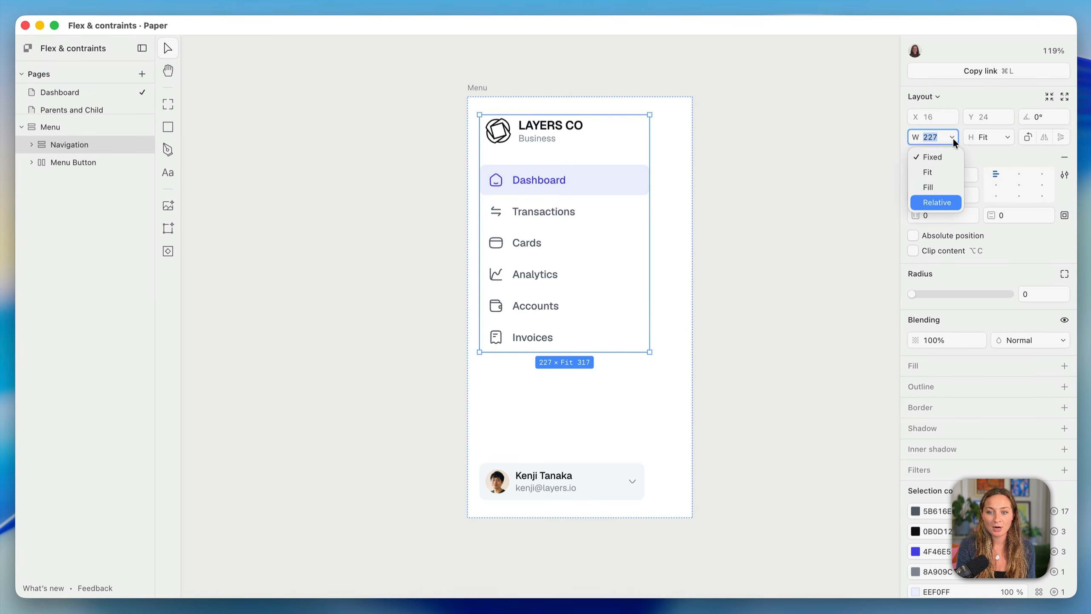
click(945, 188)
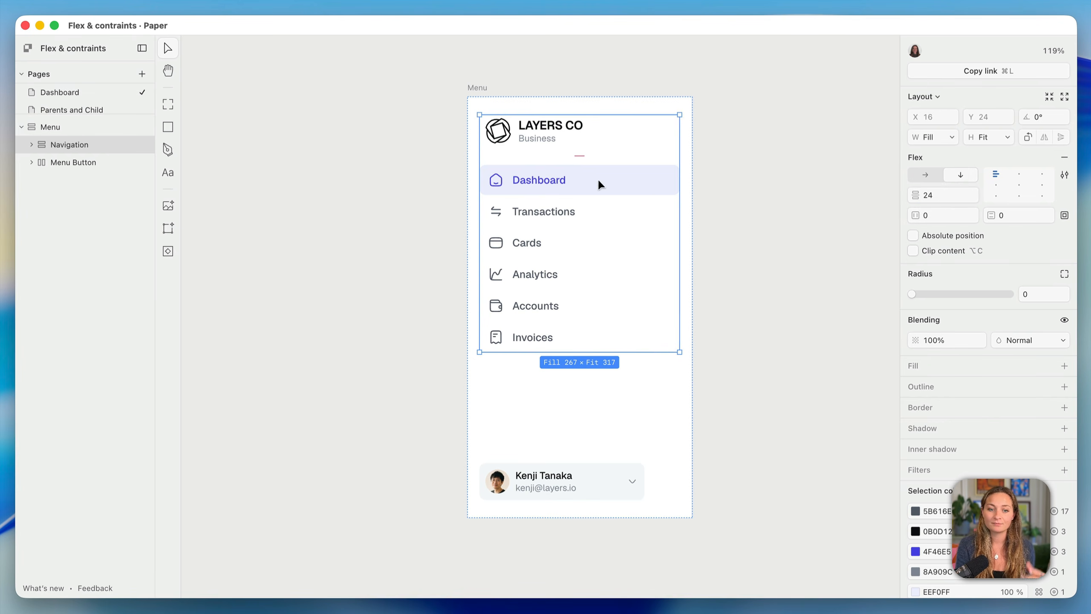
drag(681, 199, 641, 190)
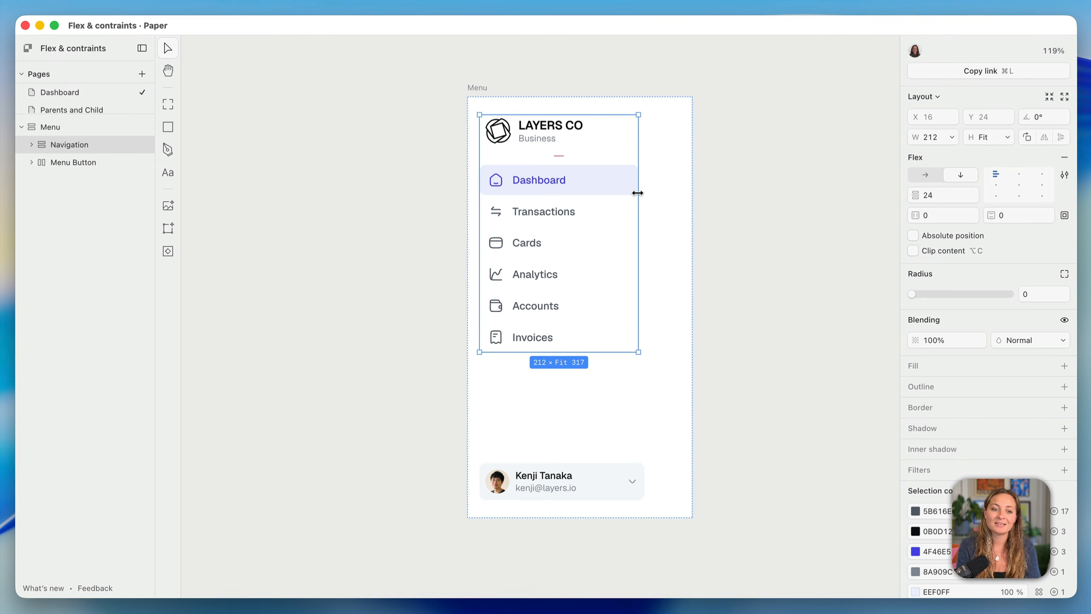
double_click(638, 193)
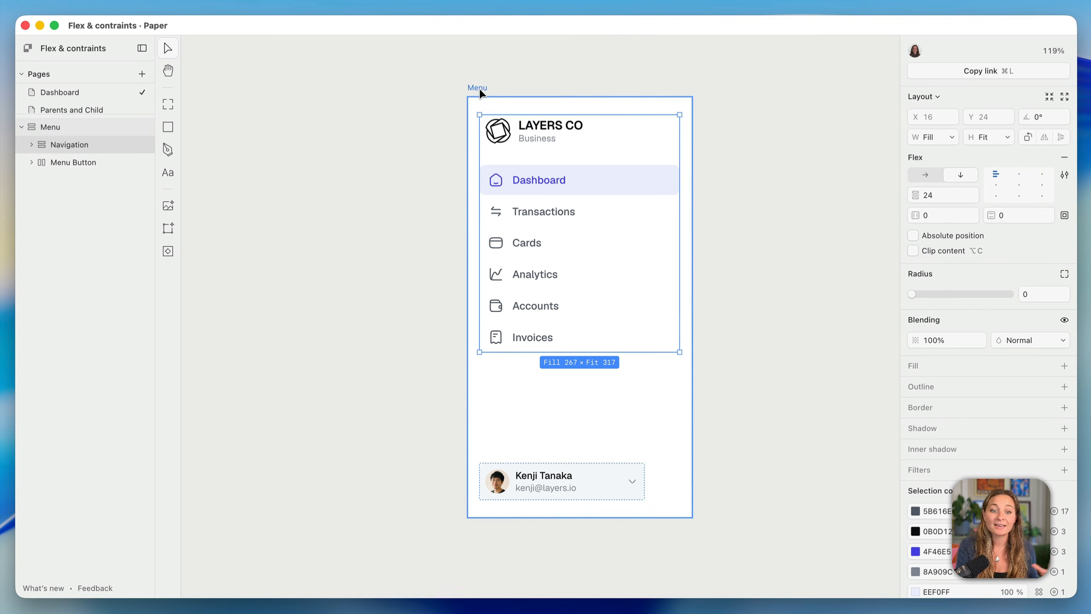
click(690, 221)
drag(696, 221, 717, 296)
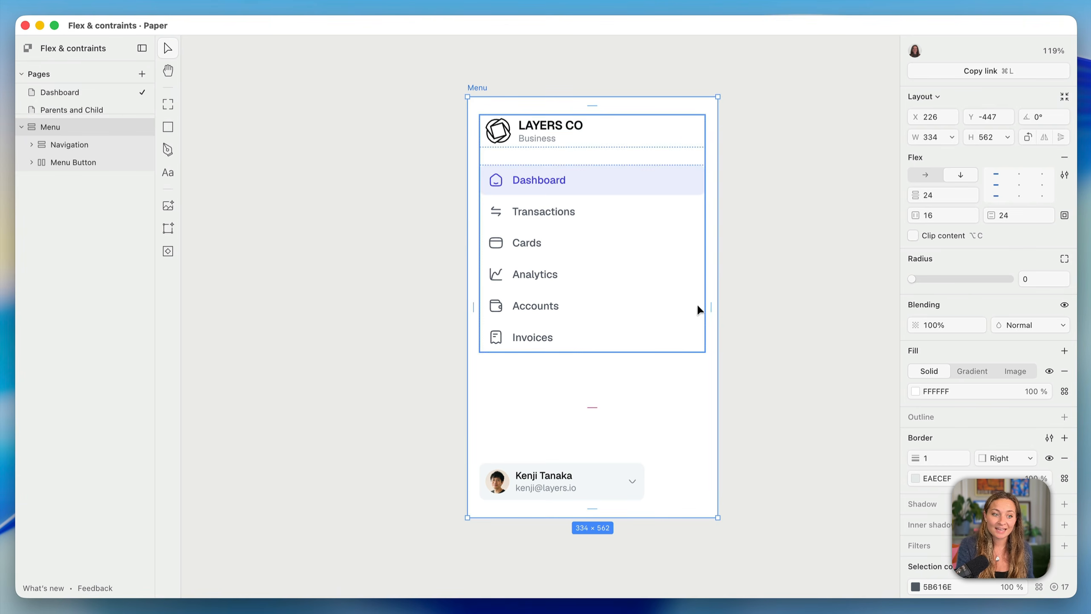
Set the Menu frame's width to Fit so it hugs its content
click(601, 487)
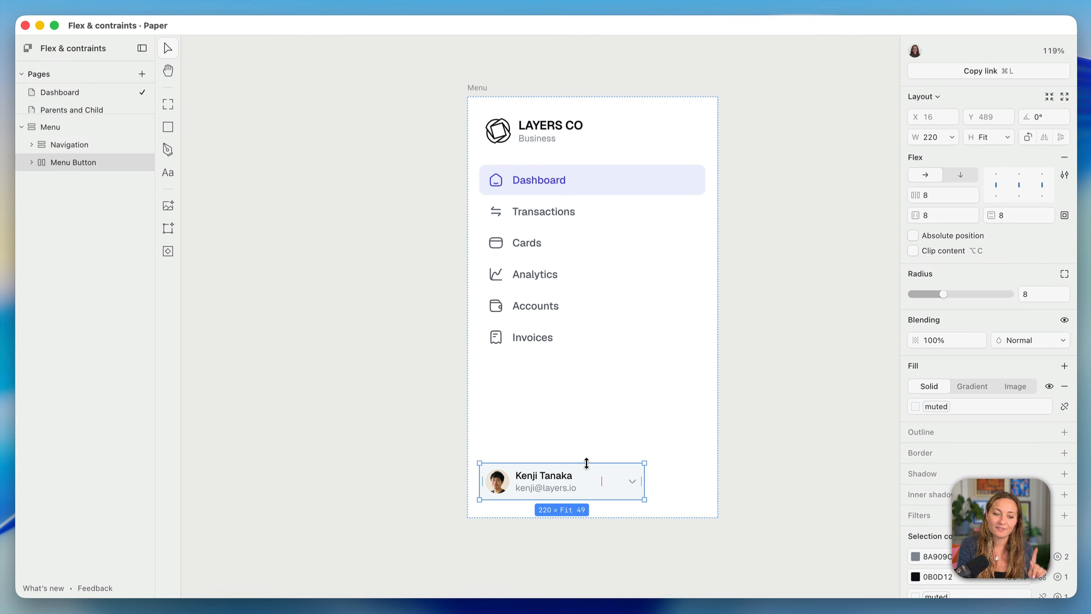
click(478, 88)
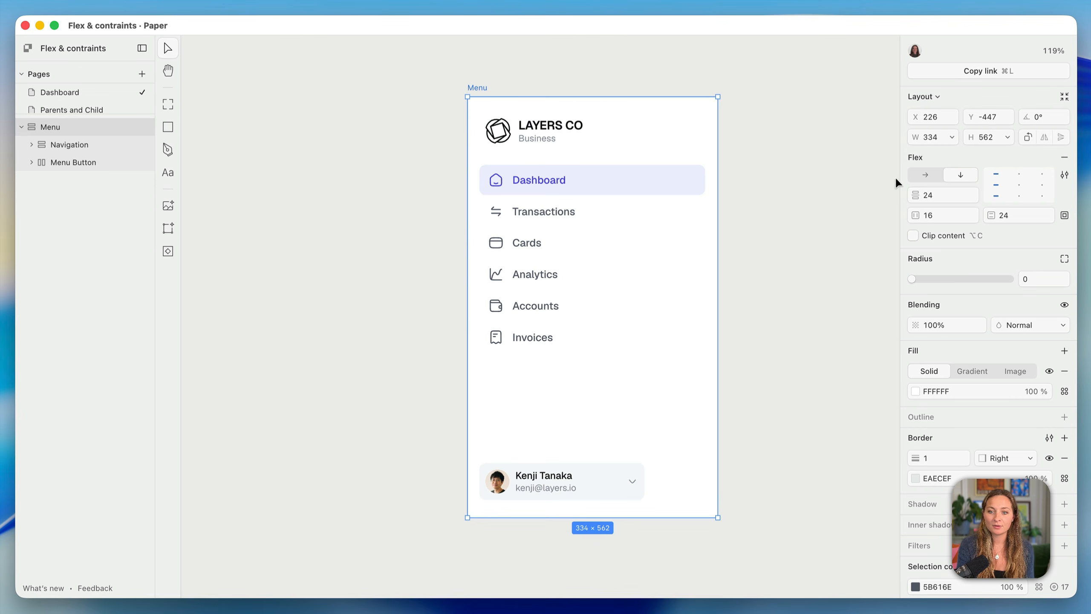
click(953, 139)
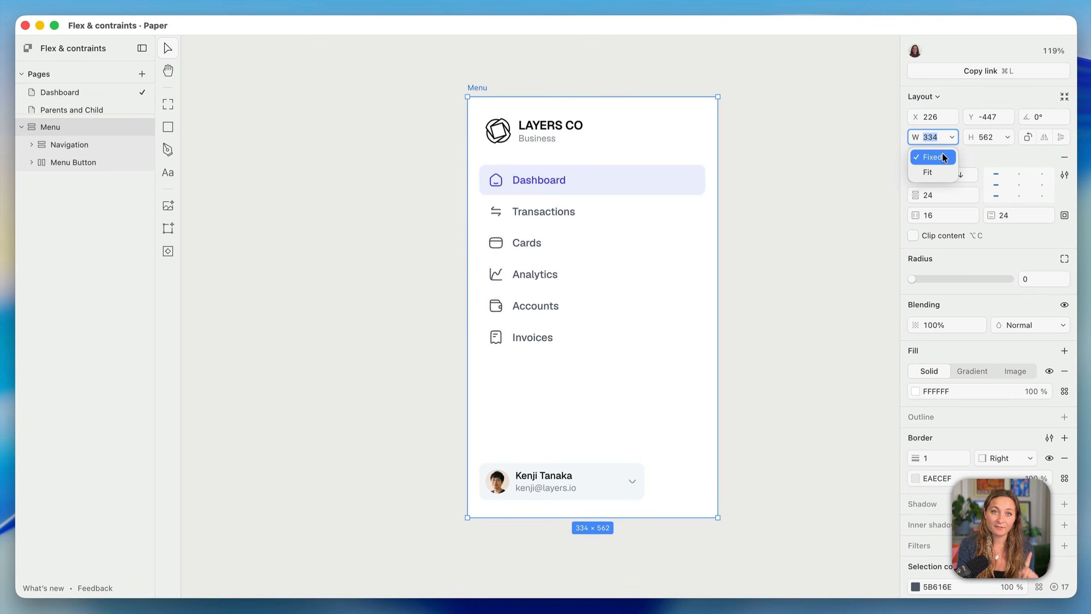
click(933, 171)
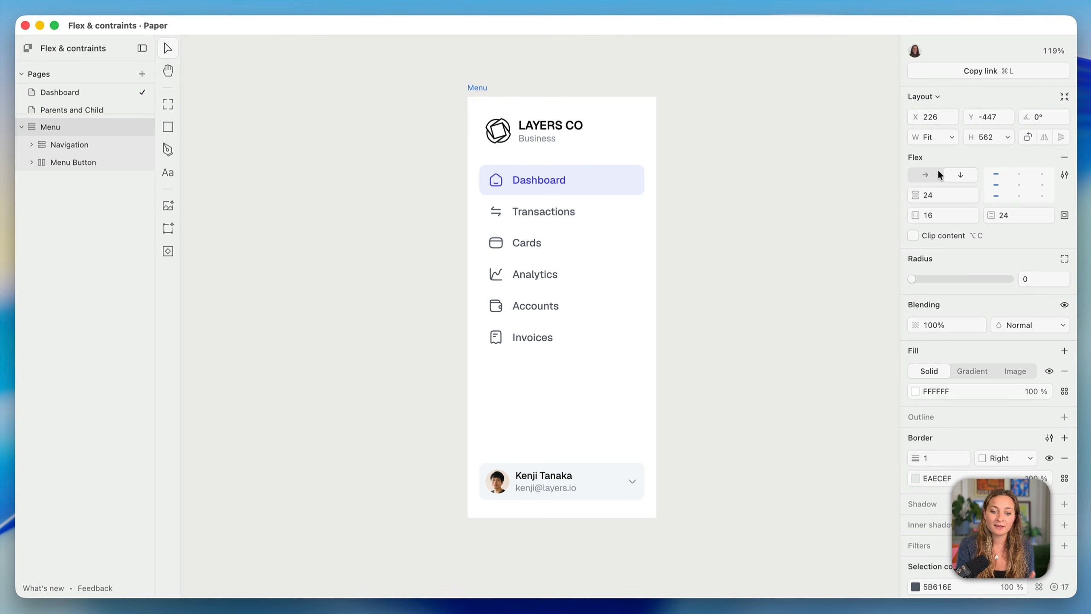
Give the Menu Button a fixed width of 300
click(598, 483)
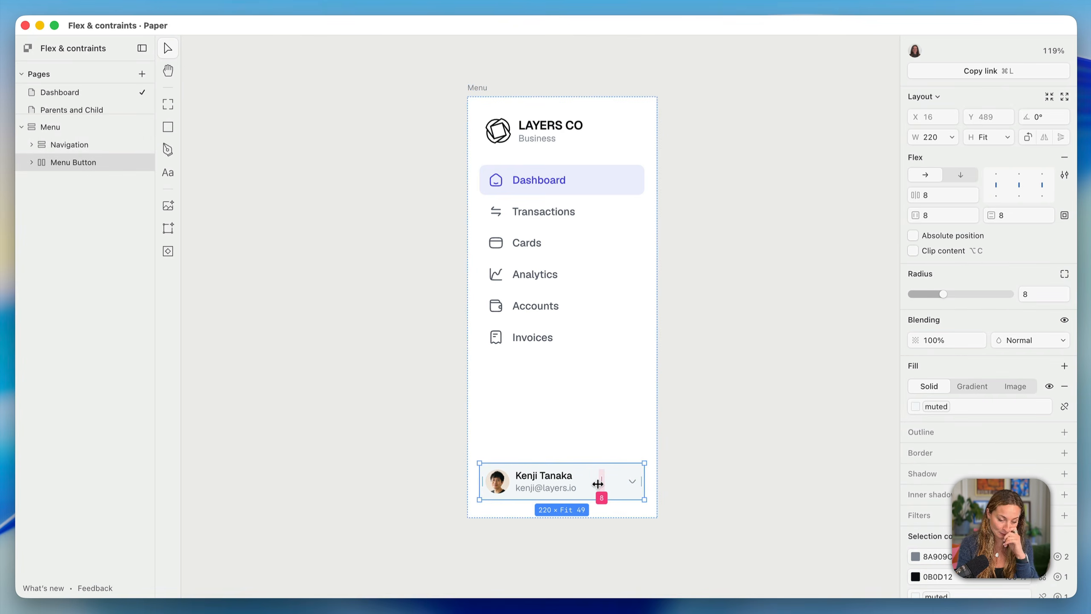
click(932, 137)
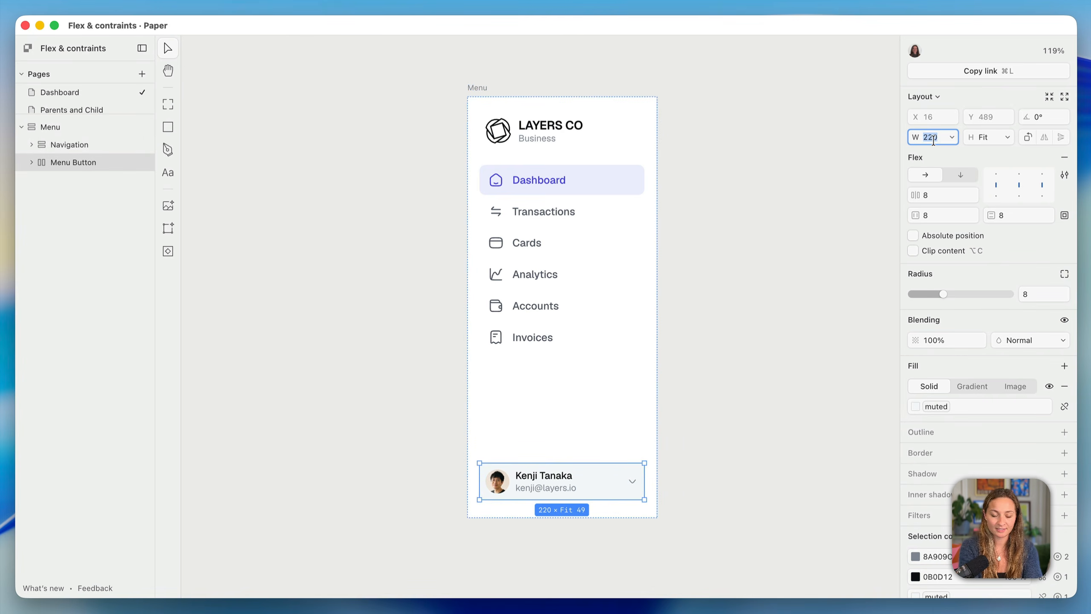
text(300)
key(Return)
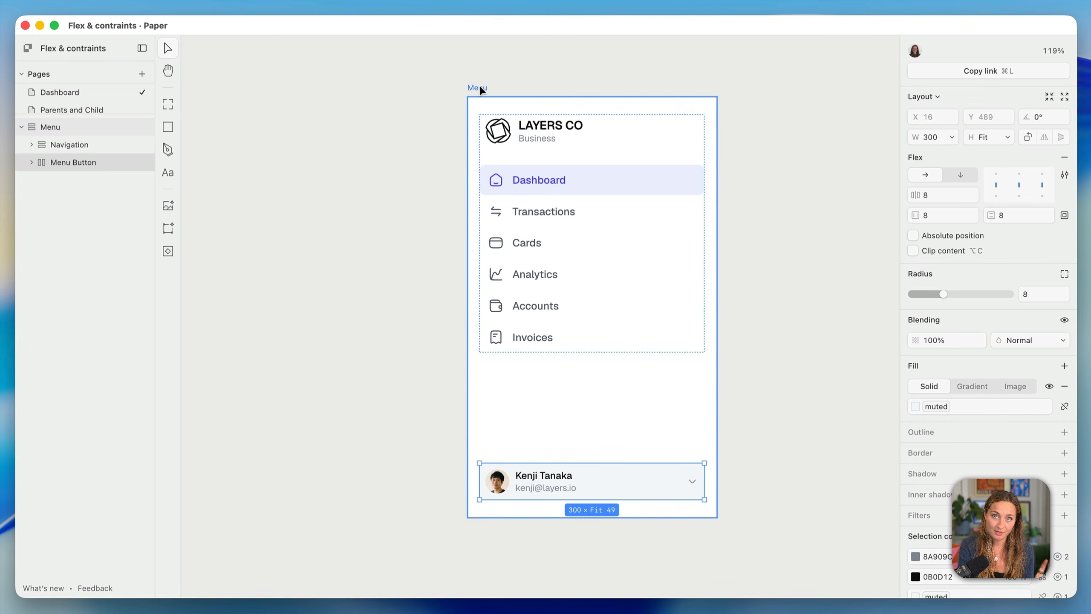
Resize the Split View frame to 1496 × 1043 and select the transaction detail drawer
click(629, 215)
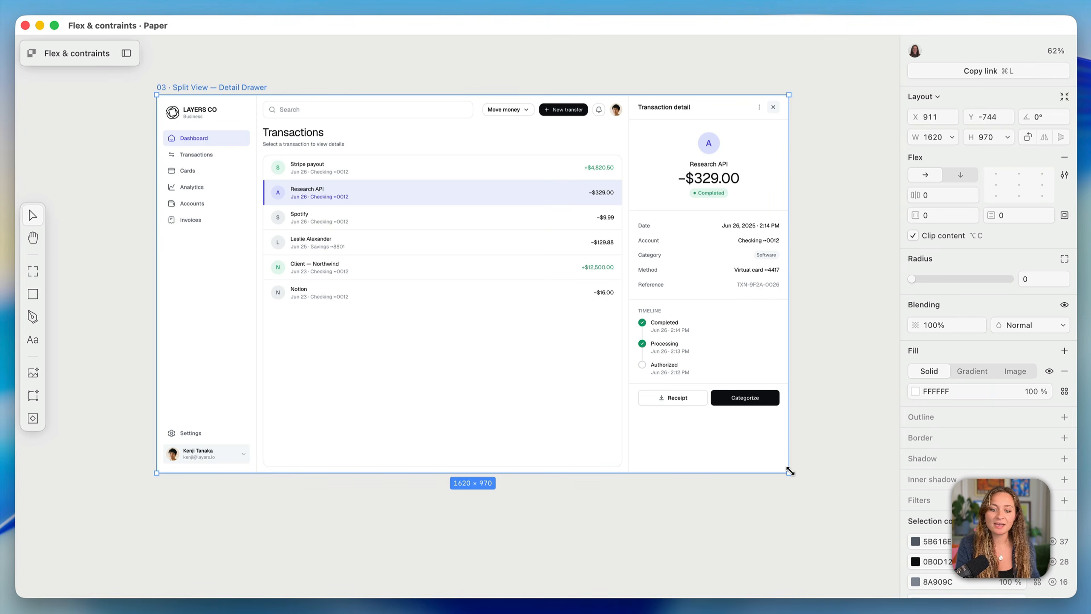
mouse_move(789, 471)
mouse_down()
mouse_move(782, 498)
mouse_move(731, 495)
mouse_move(764, 473)
mouse_move(801, 504)
mouse_move(740, 499)
mouse_move(758, 458)
mouse_move(769, 477)
mouse_up()
click(626, 449)
After testing the detail drawer's width, resize the Split View frame to the MacBook Pro 14″ preset
mouse_move(606, 441)
mouse_down()
mouse_move(558, 441)
mouse_move(631, 434)
mouse_move(589, 434)
mouse_move(606, 436)
mouse_up()
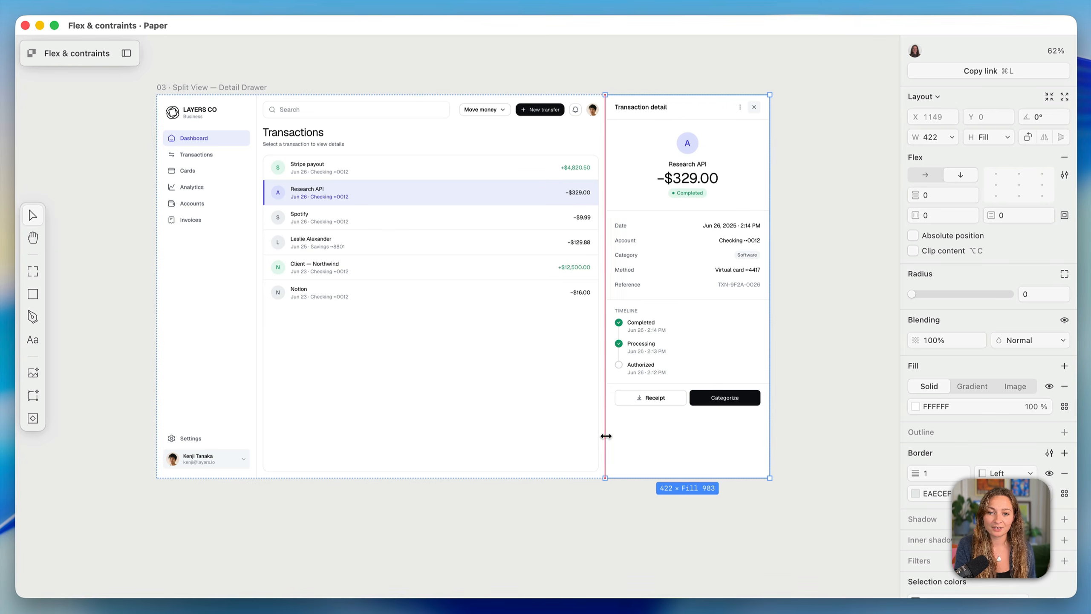
click(845, 296)
click(255, 87)
click(935, 97)
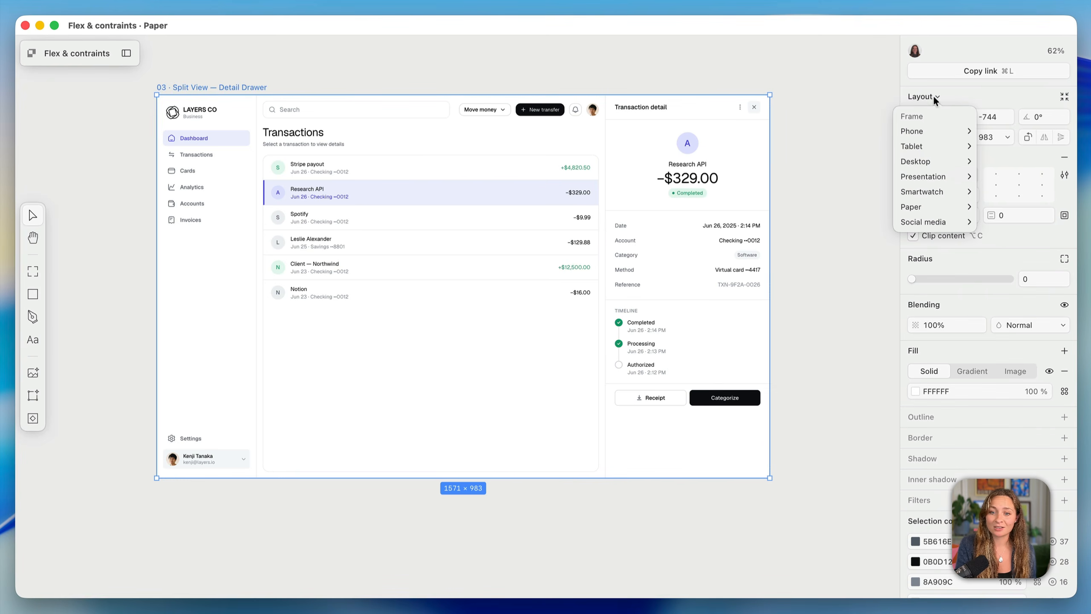
mouse_move(918, 163)
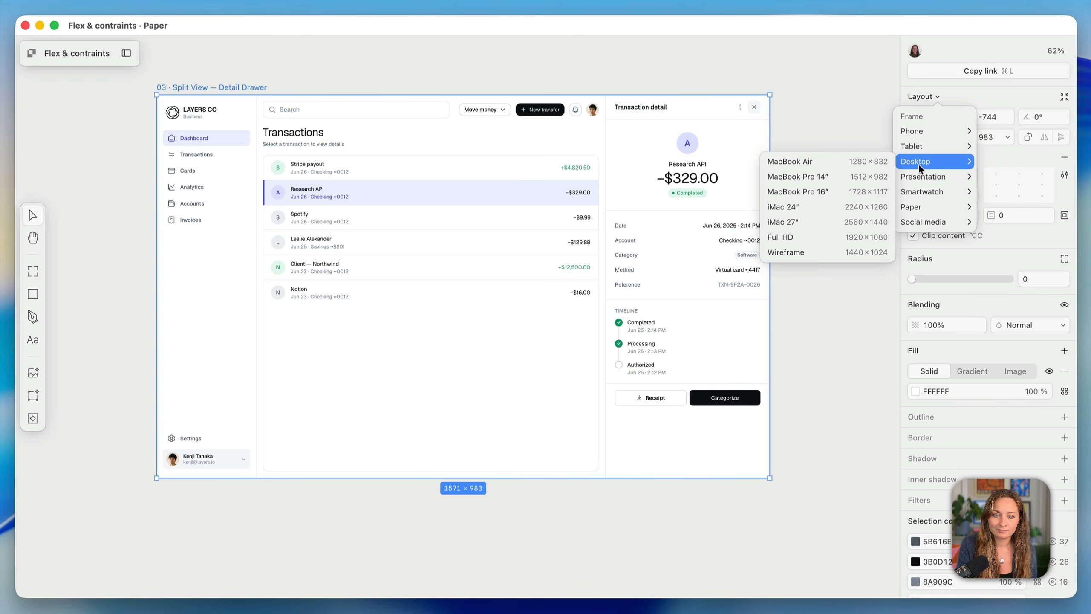
click(863, 179)
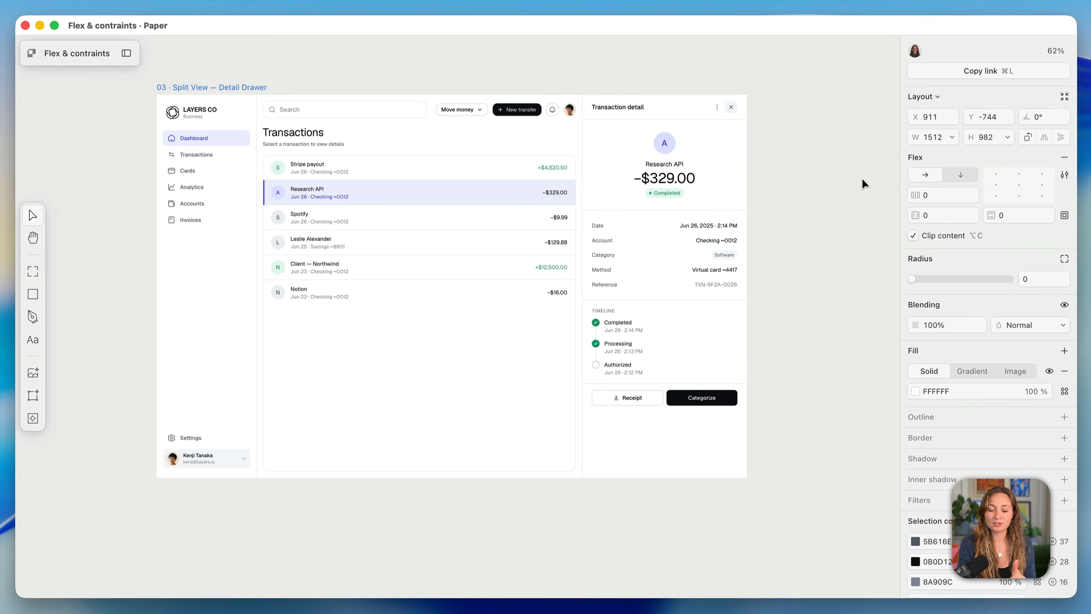
Switch the Split View frame to the MacBook Pro 16″ preset, 1728 × 1117
click(936, 98)
mouse_move(934, 162)
click(859, 192)
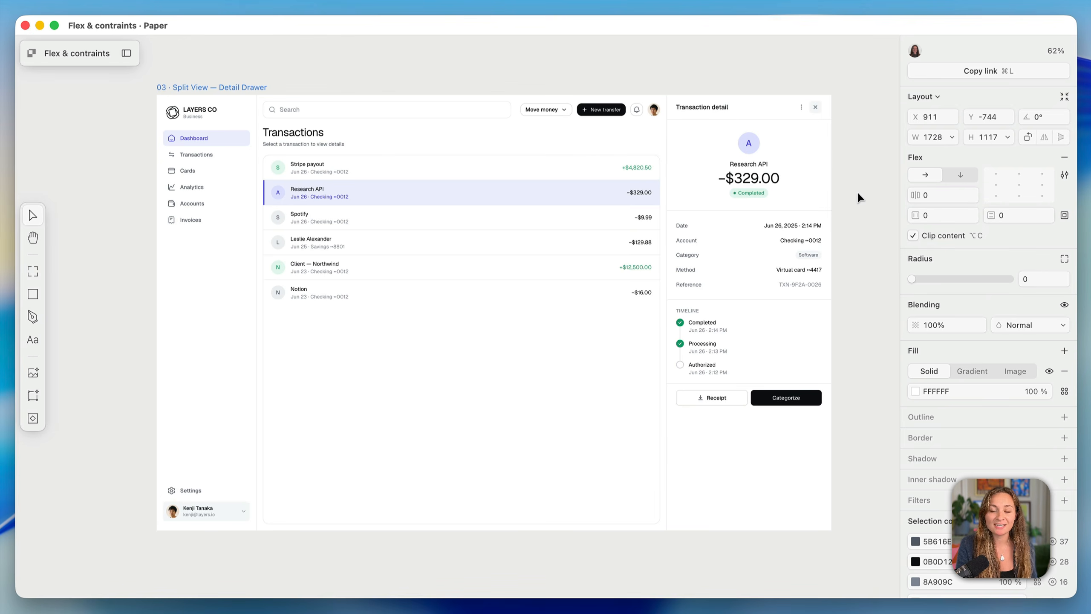